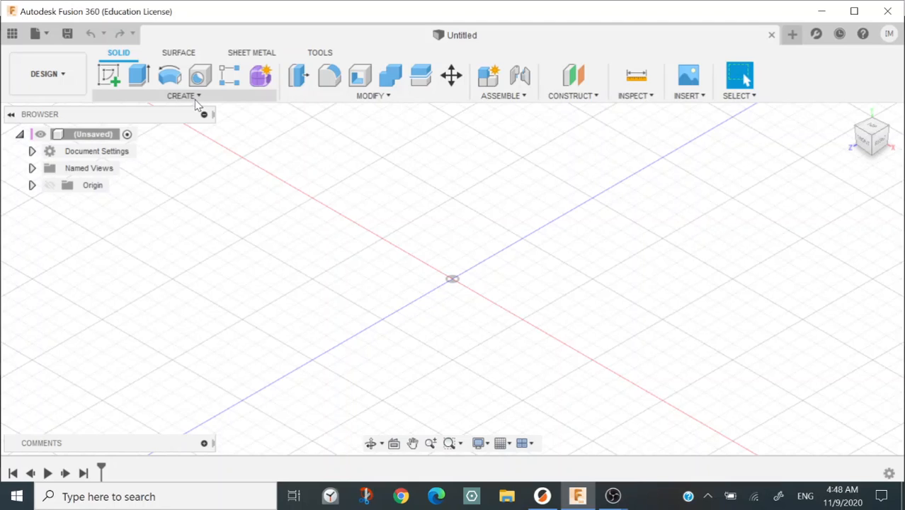
Start a new sketch on the horizontal origin plane.
{"action": "left_click", "coordinate": [197, 99]}
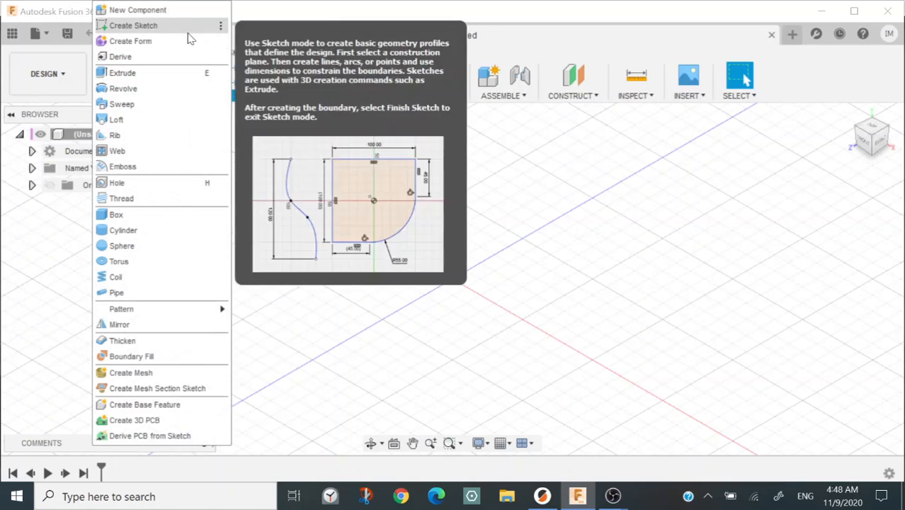
{"action": "left_click", "coordinate": [173, 31]}
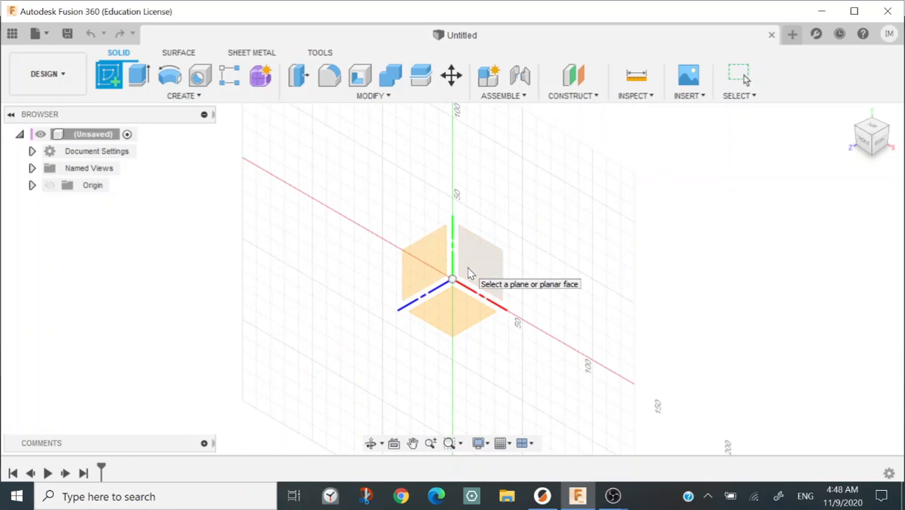
{"action": "left_click", "coordinate": [468, 271]}
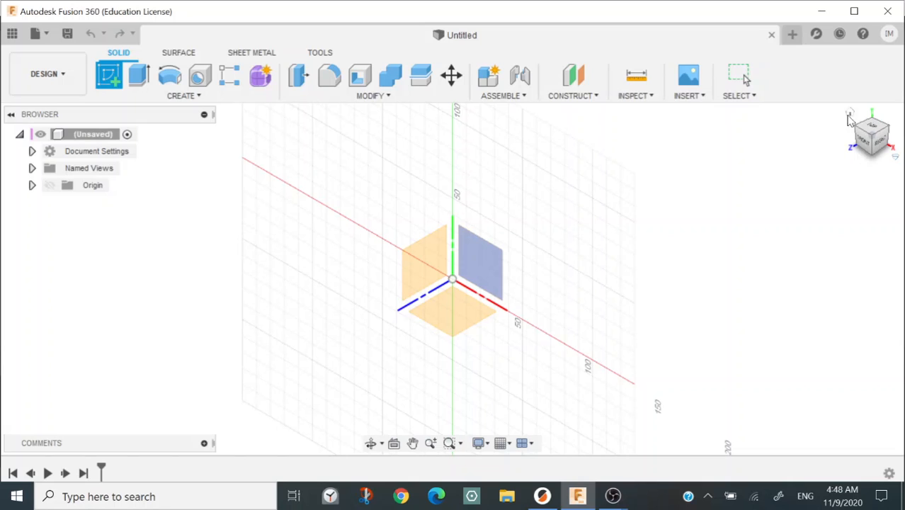
{"action": "left_click", "coordinate": [850, 114]}
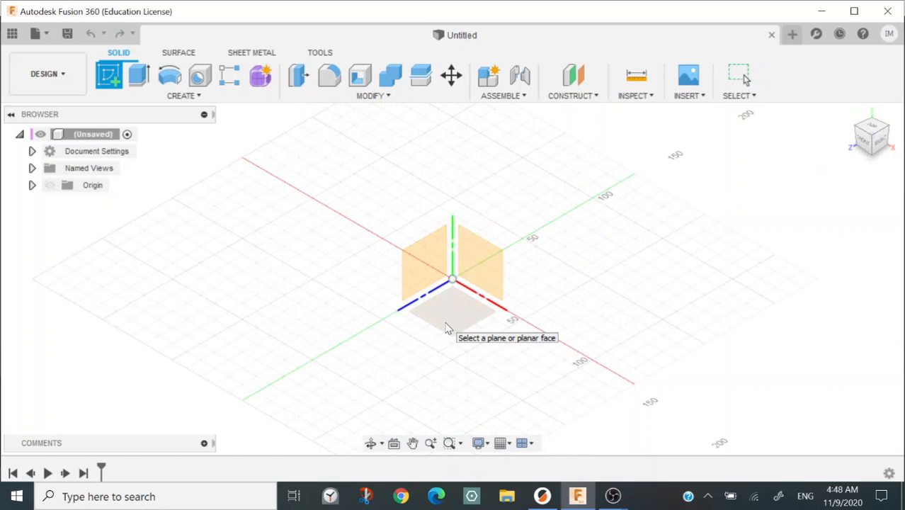
{"action": "left_click", "coordinate": [446, 328]}
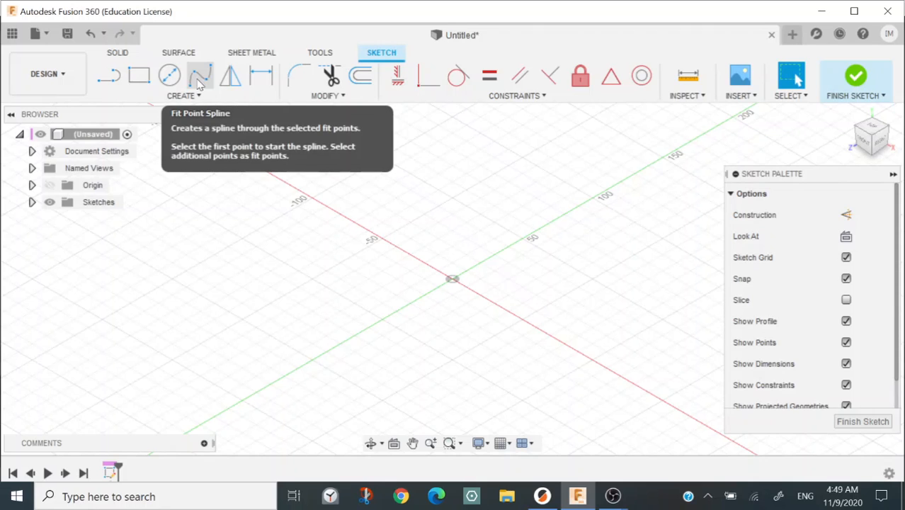
Draw a rectangular sketch text frame across the origin and enter GEOSINYAL as its text.
{"action": "left_click", "coordinate": [204, 95]}
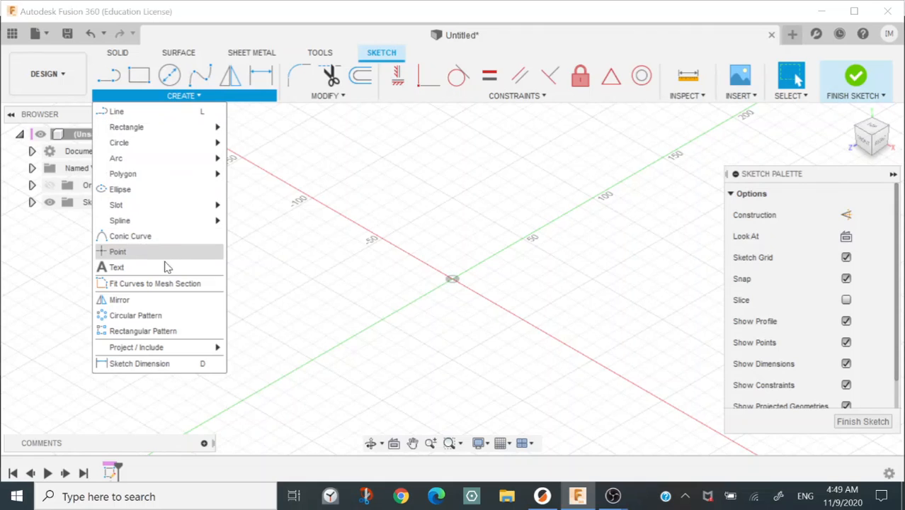
{"action": "left_click", "coordinate": [165, 273]}
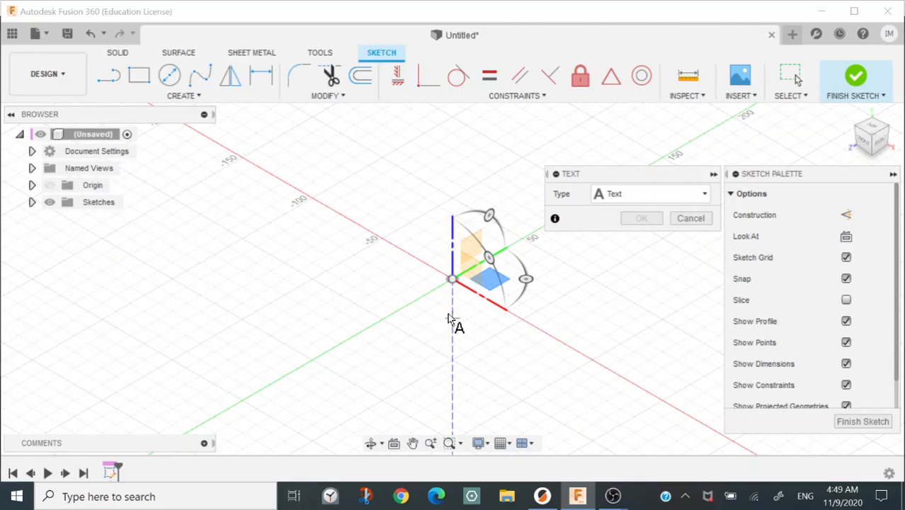
{"action": "left_click", "coordinate": [355, 256]}
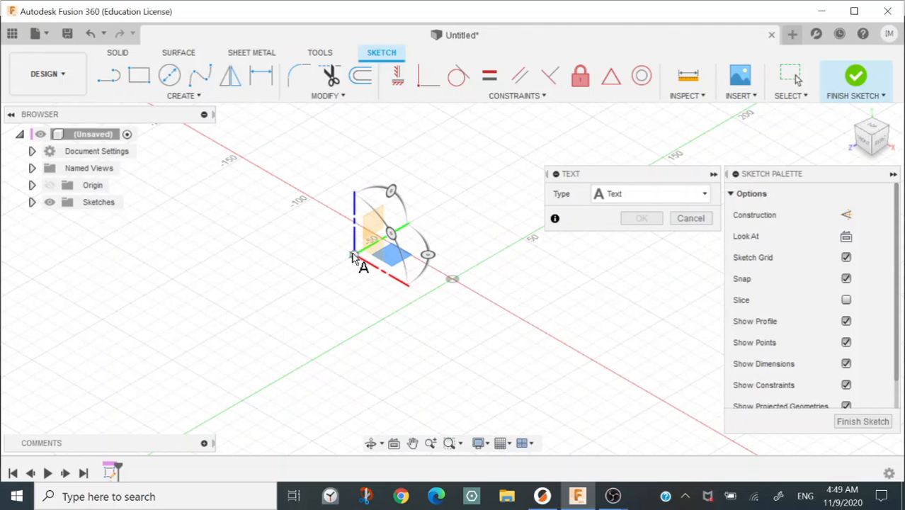
{"action": "left_click", "coordinate": [553, 306]}
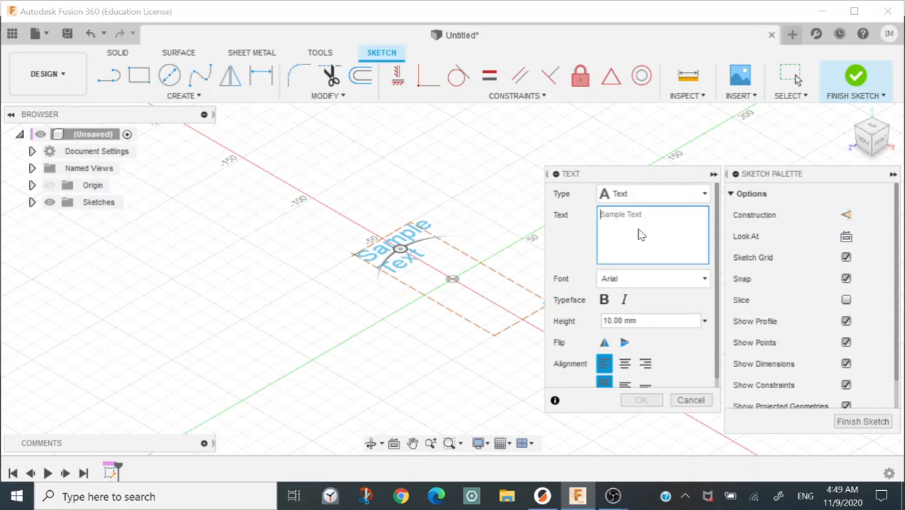
{"action": "type", "text": "GE"}
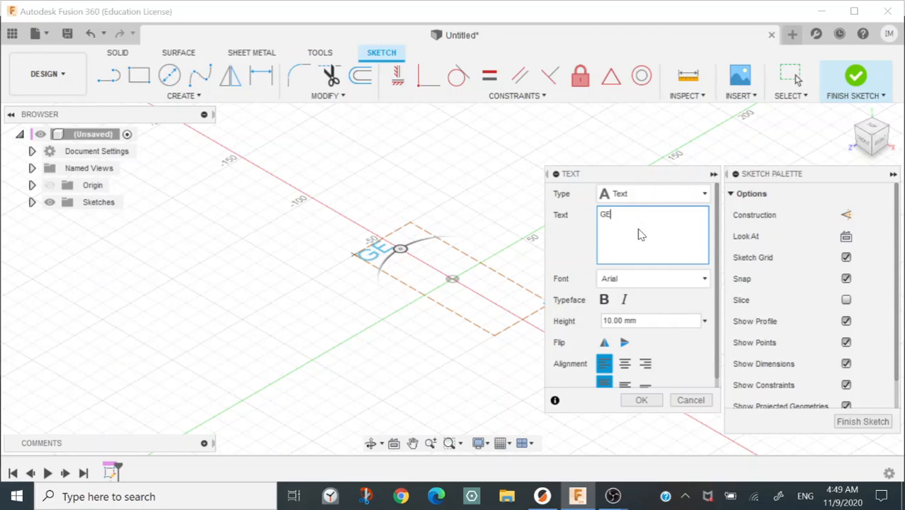
{"action": "type", "text": "OSINYAK"}
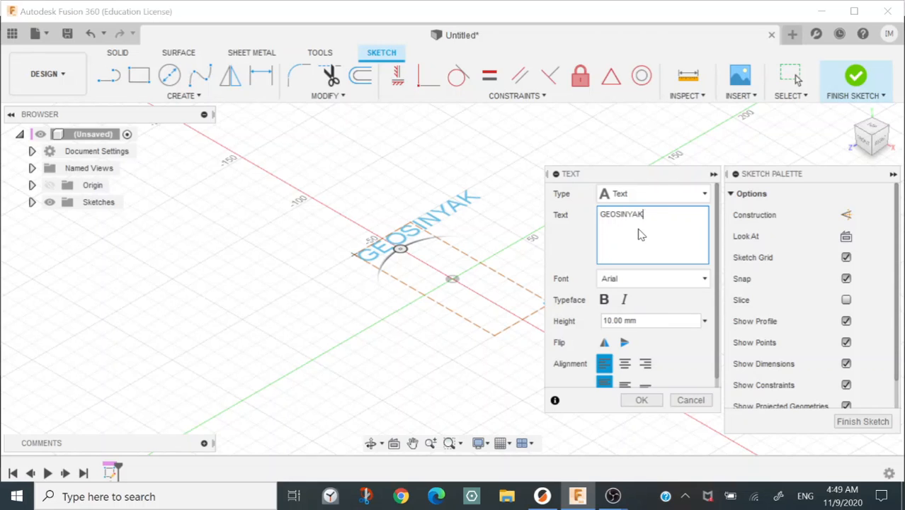
{"action": "key", "text": "BackSpace"}
{"action": "type", "text": "L"}
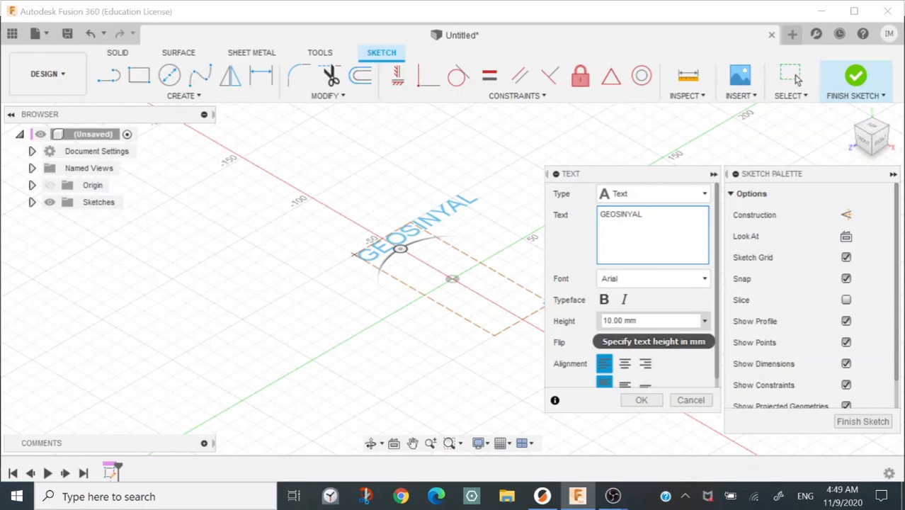
Set the height of the sketch text to 50 mm.
{"action": "left_click", "coordinate": [611, 320]}
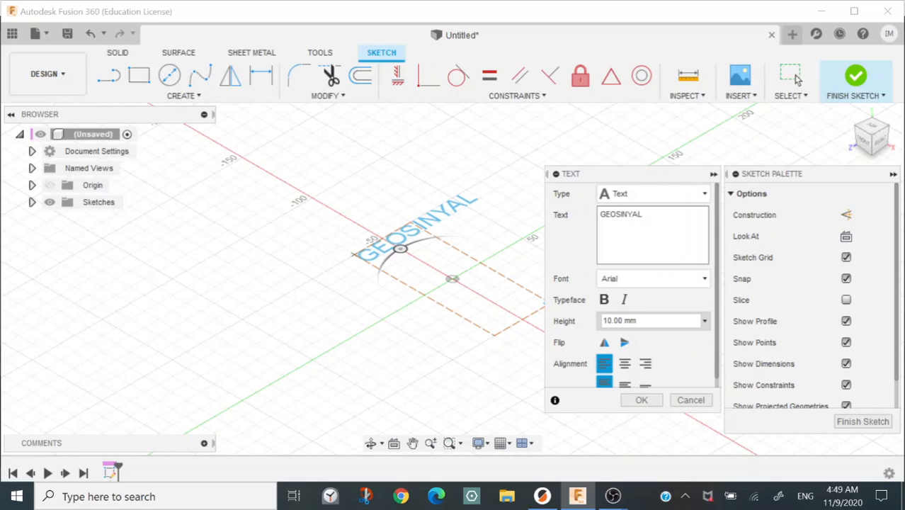
{"action": "key", "text": "BackSpace"}
{"action": "key", "text": "BackSpace"}
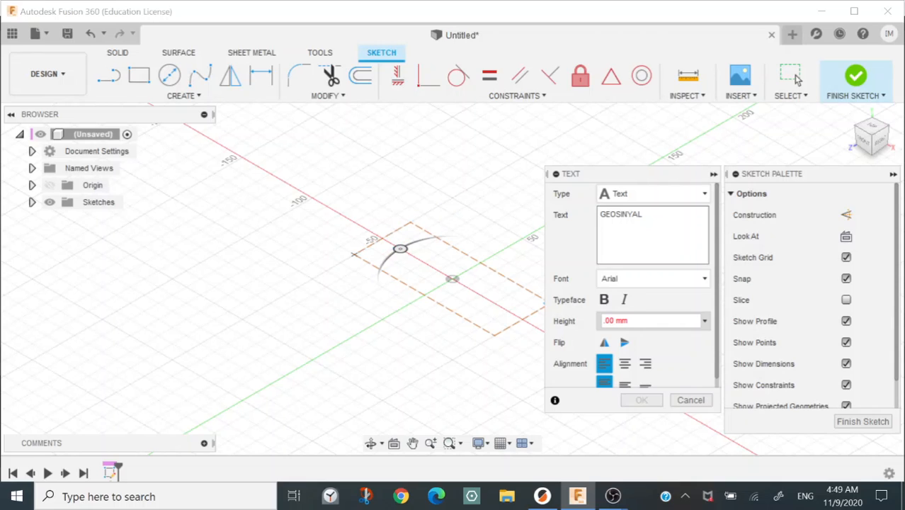
{"action": "type", "text": "15"}
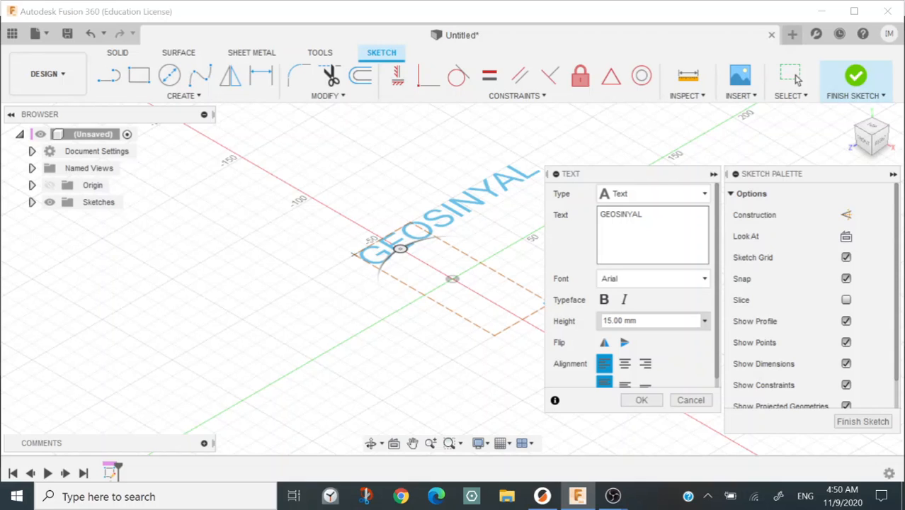
{"action": "key", "text": "BackSpace"}
{"action": "key", "text": "BackSpace"}
{"action": "type", "text": "50"}
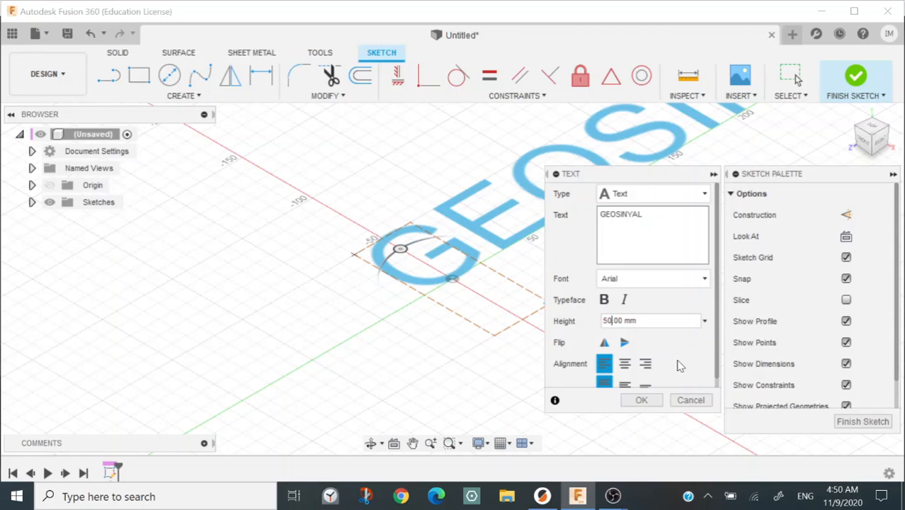
Try the fonts Cdm.shx, G13f12d.shx and Isocp.shx on the sketch text.
{"action": "left_click", "coordinate": [703, 279]}
{"action": "scroll", "coordinate": [701, 342], "scroll_direction": "down", "scroll_amount": 2}
{"action": "scroll", "coordinate": [701, 342], "scroll_direction": "down", "scroll_amount": 7}
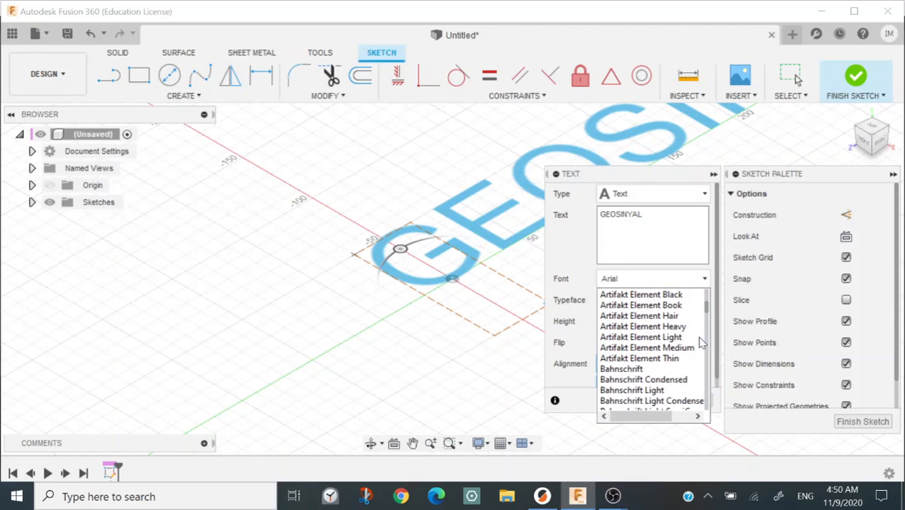
{"action": "scroll", "coordinate": [671, 373], "scroll_direction": "down", "scroll_amount": 2}
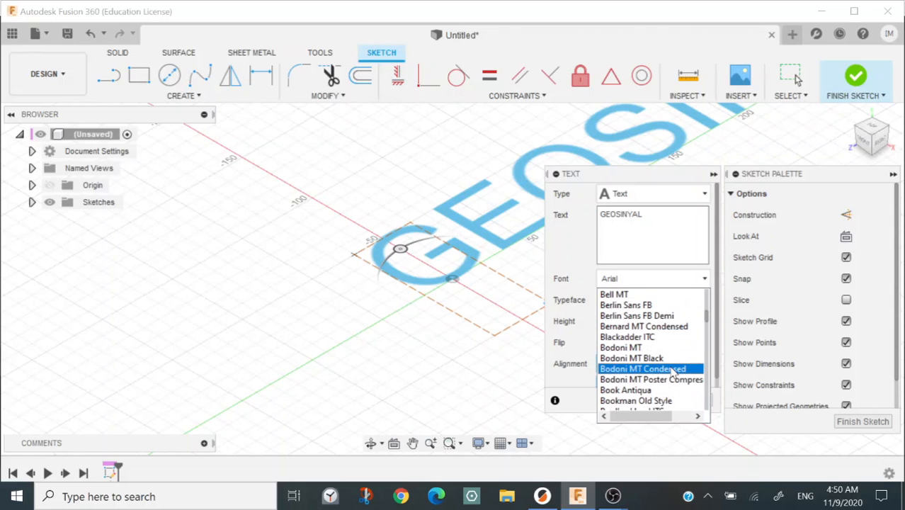
{"action": "scroll", "coordinate": [671, 364], "scroll_direction": "up", "scroll_amount": 11}
{"action": "scroll", "coordinate": [664, 356], "scroll_direction": "up", "scroll_amount": 6}
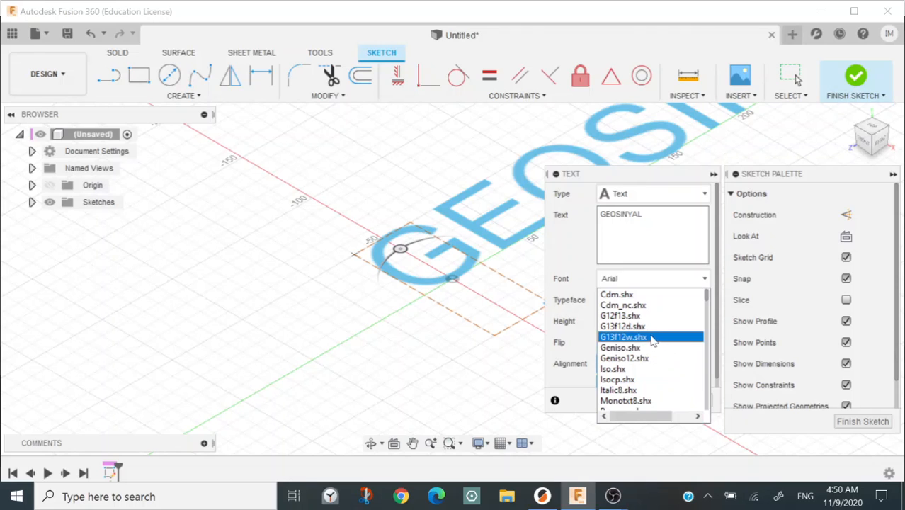
{"action": "left_click", "coordinate": [620, 294]}
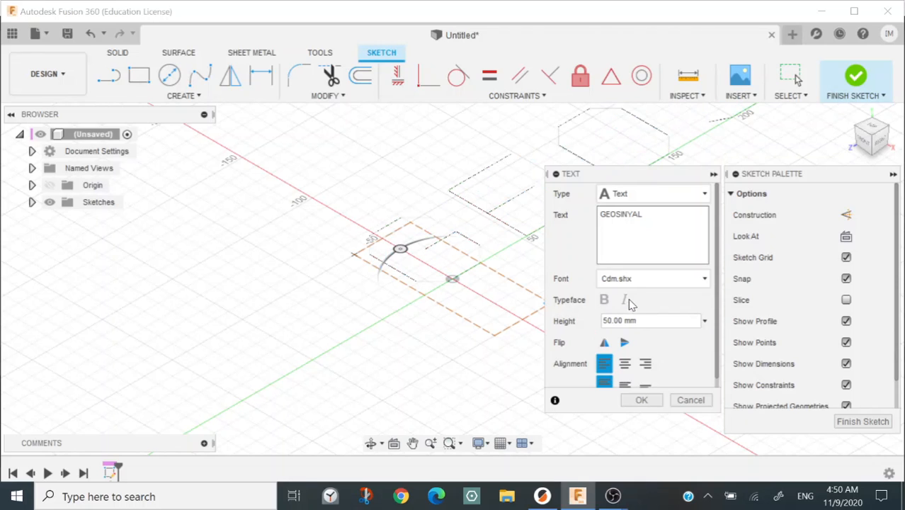
{"action": "left_click", "coordinate": [704, 281]}
{"action": "left_click", "coordinate": [676, 319]}
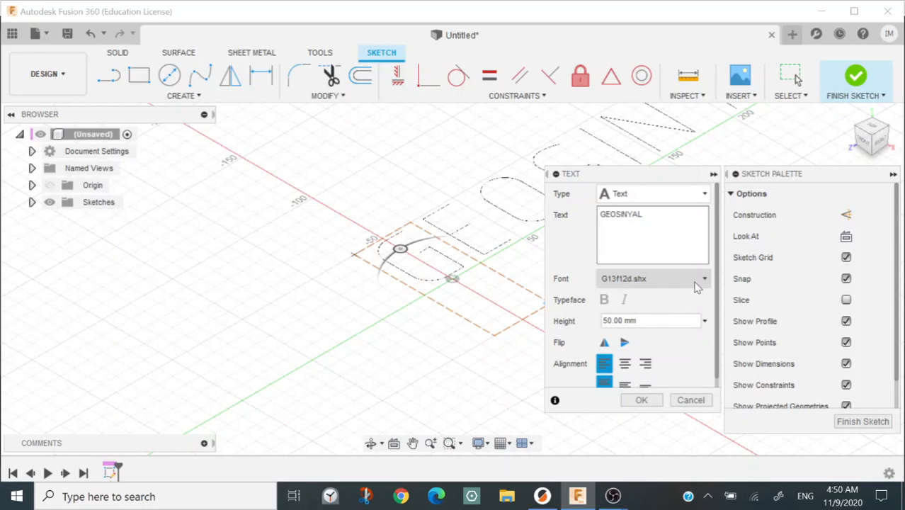
{"action": "left_click", "coordinate": [701, 278]}
{"action": "left_click", "coordinate": [665, 373]}
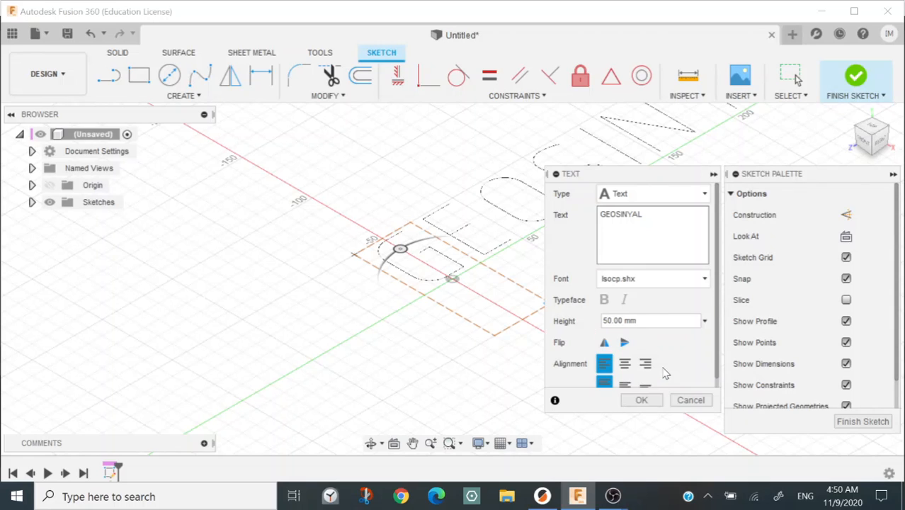
Set the text font to Arial Black, accept the text and finish the sketch.
{"action": "left_click", "coordinate": [704, 281]}
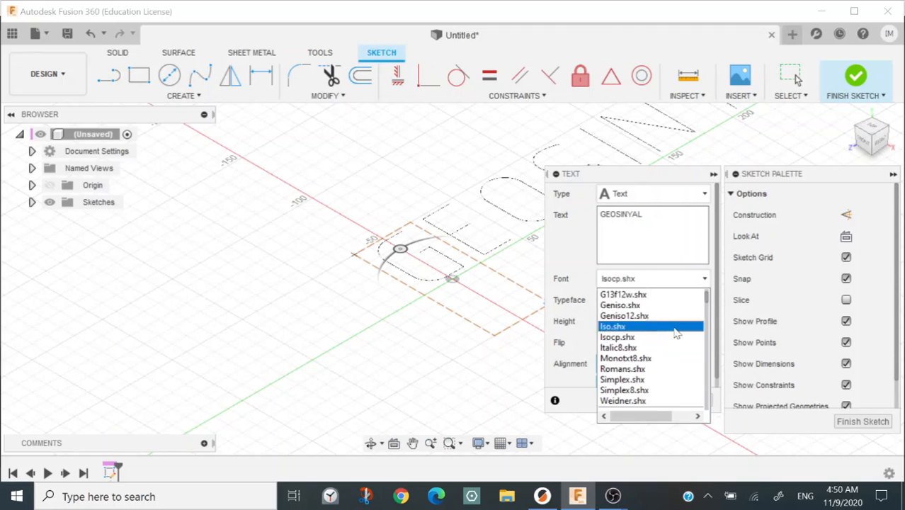
{"action": "scroll", "coordinate": [673, 326], "scroll_direction": "up", "scroll_amount": 10}
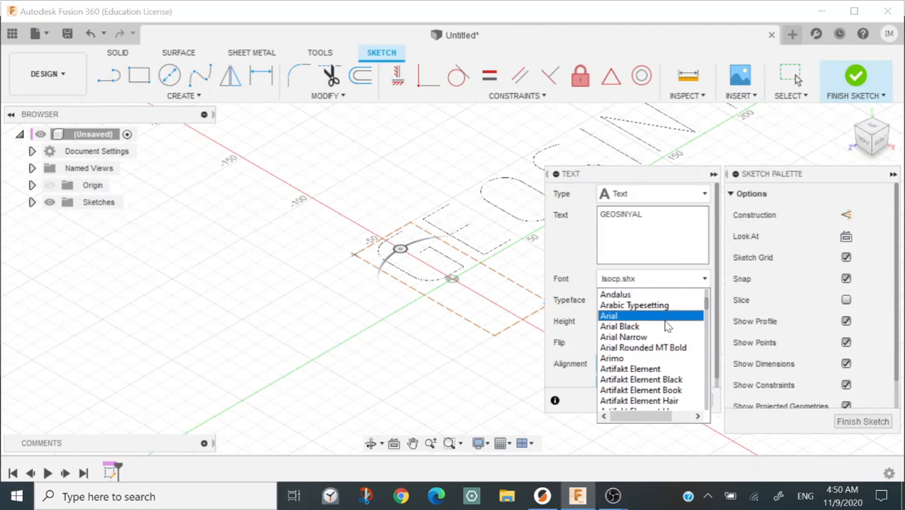
{"action": "left_click", "coordinate": [668, 327]}
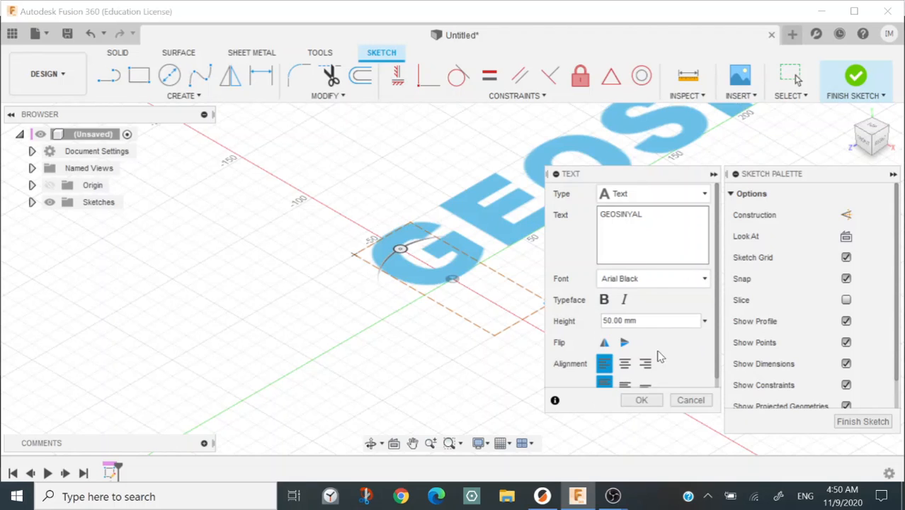
{"action": "left_click", "coordinate": [641, 400]}
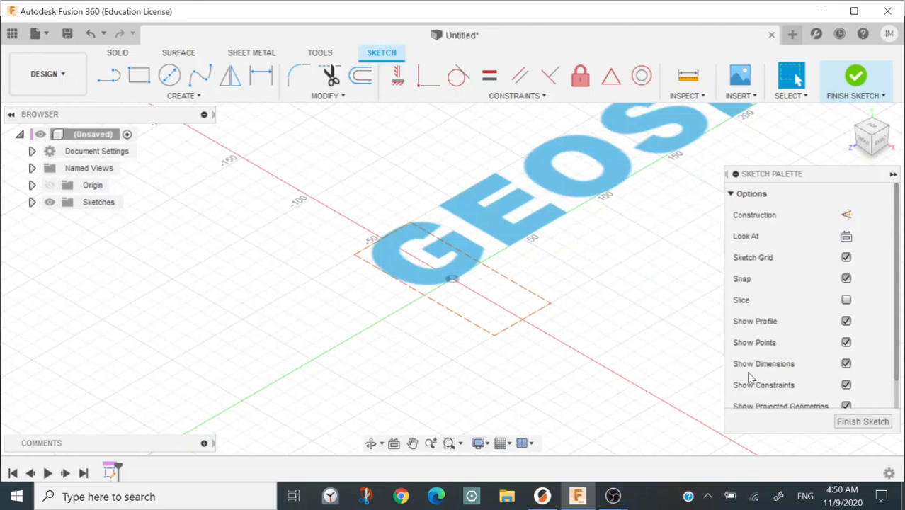
{"action": "left_click", "coordinate": [855, 423]}
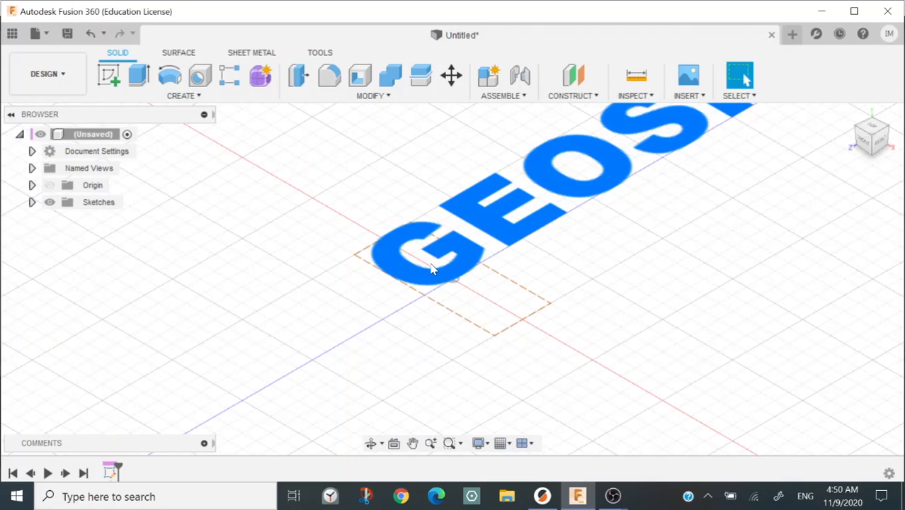
Extrude the GEOSINYAL sketch text upward by 15 mm as a new body.
{"action": "key", "text": "q"}
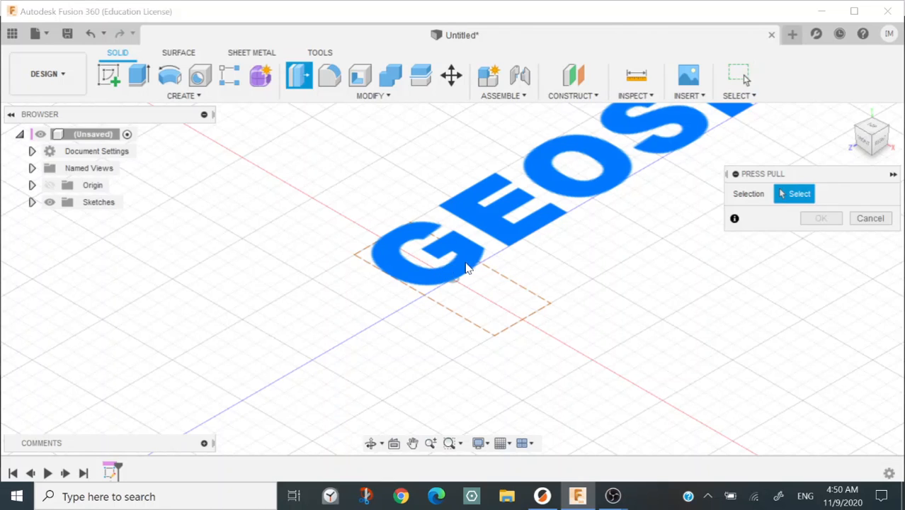
{"action": "middle_click_drag", "start_coordinate": [643, 213], "coordinate": [517, 325]}
{"action": "scroll", "coordinate": [516, 325], "scroll_direction": "down", "scroll_amount": 3}
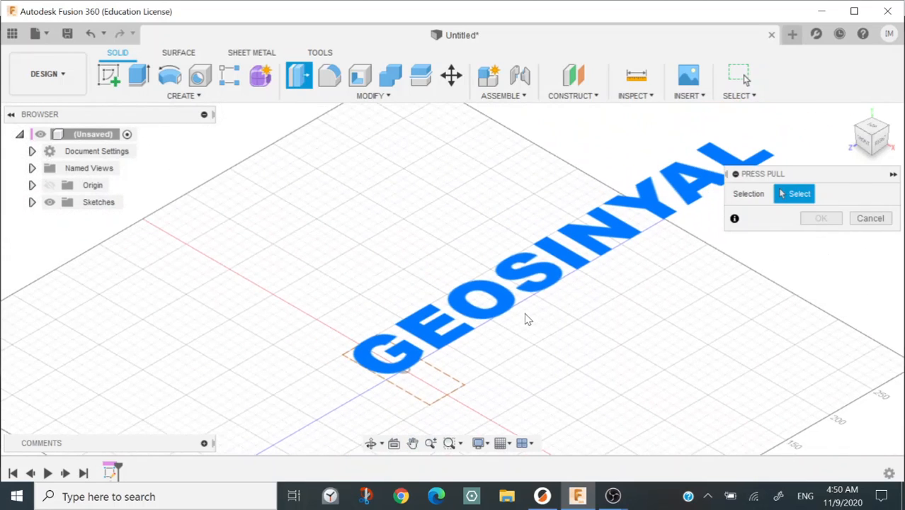
{"action": "left_click", "coordinate": [538, 276]}
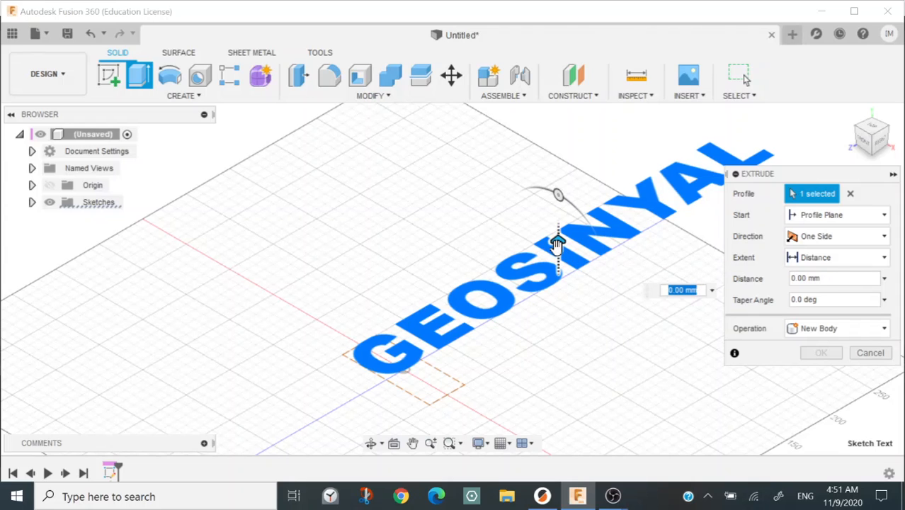
{"action": "left_click_drag", "start_coordinate": [557, 247], "coordinate": [557, 232]}
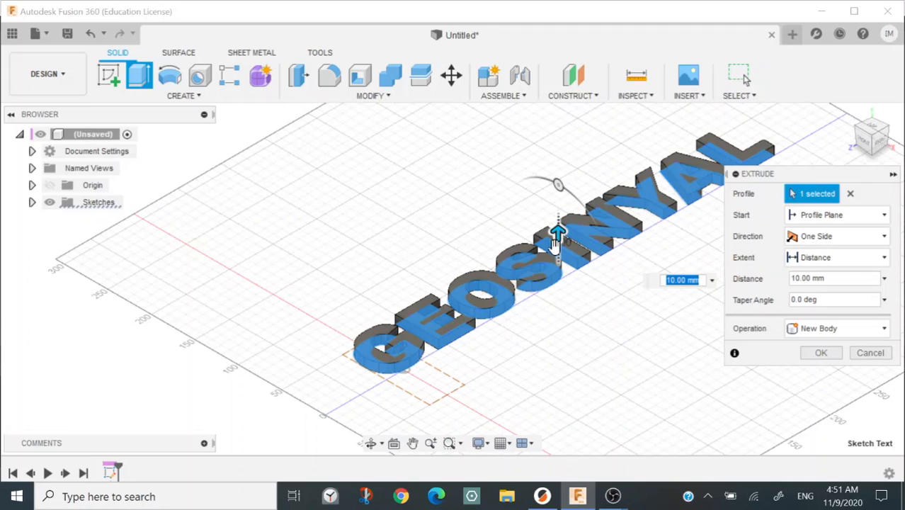
{"action": "type", "text": "15"}
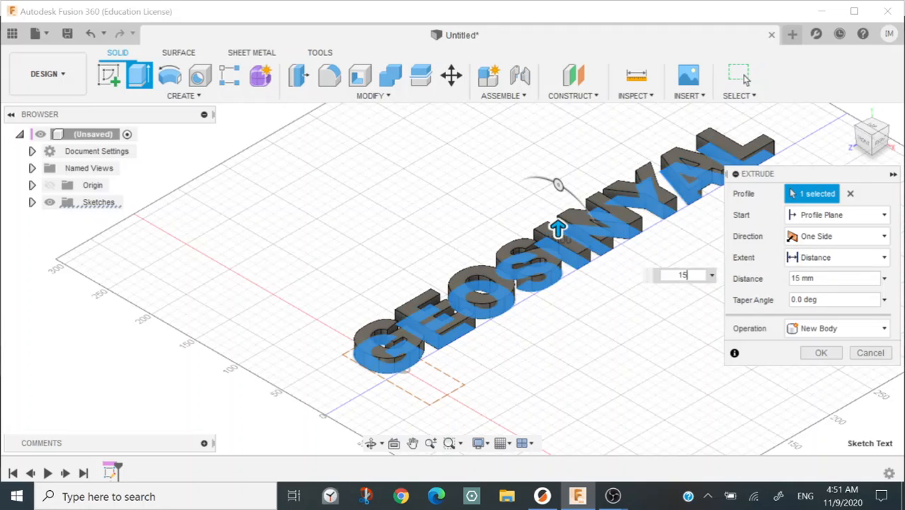
{"action": "left_click", "coordinate": [829, 354]}
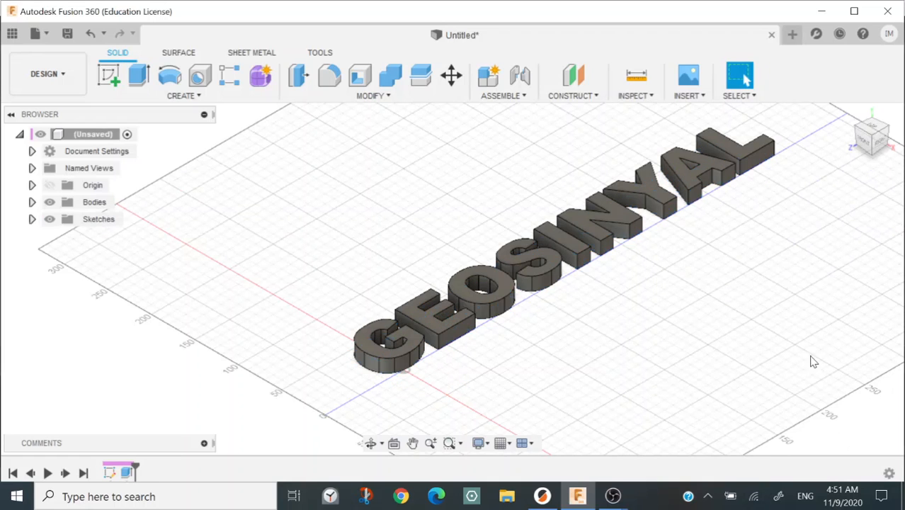
{"action": "middle_click_drag", "start_coordinate": [726, 324], "coordinate": [641, 308], "text": "shift"}
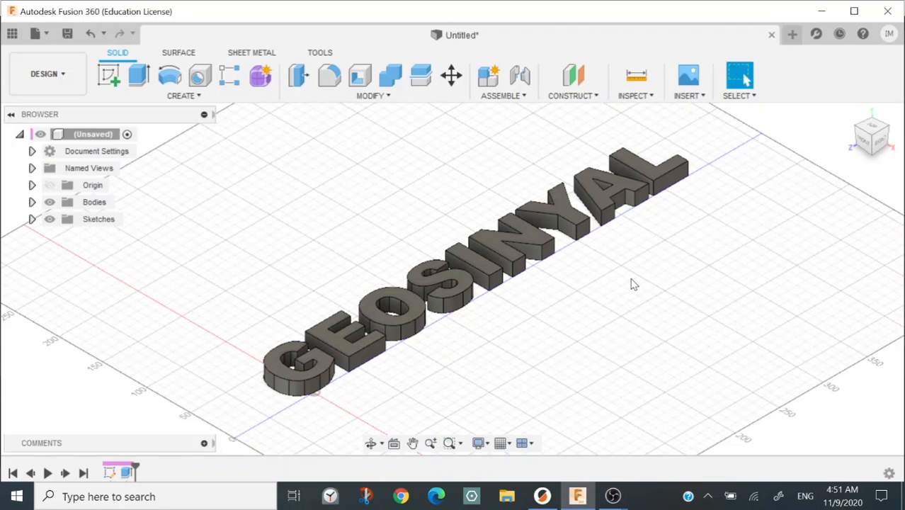
{"action": "middle_click_drag", "start_coordinate": [638, 347], "coordinate": [624, 363]}
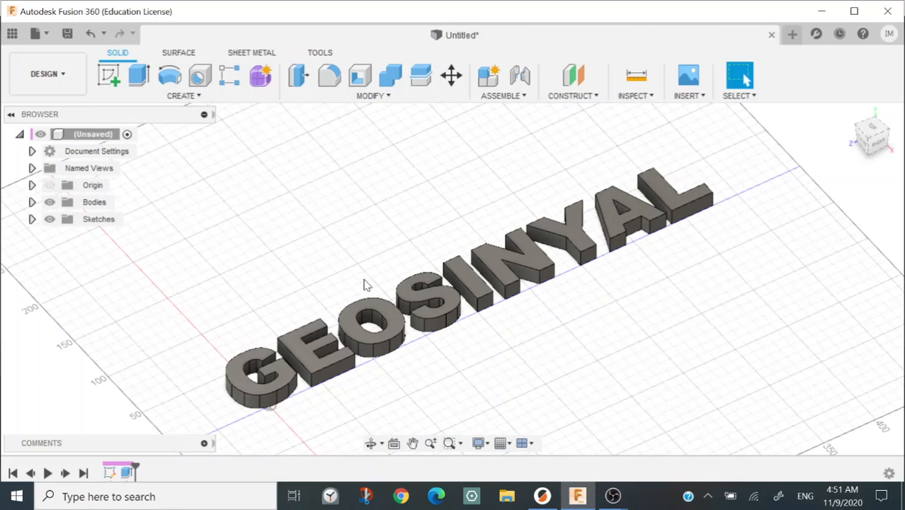
{"action": "left_click", "coordinate": [12, 34]}
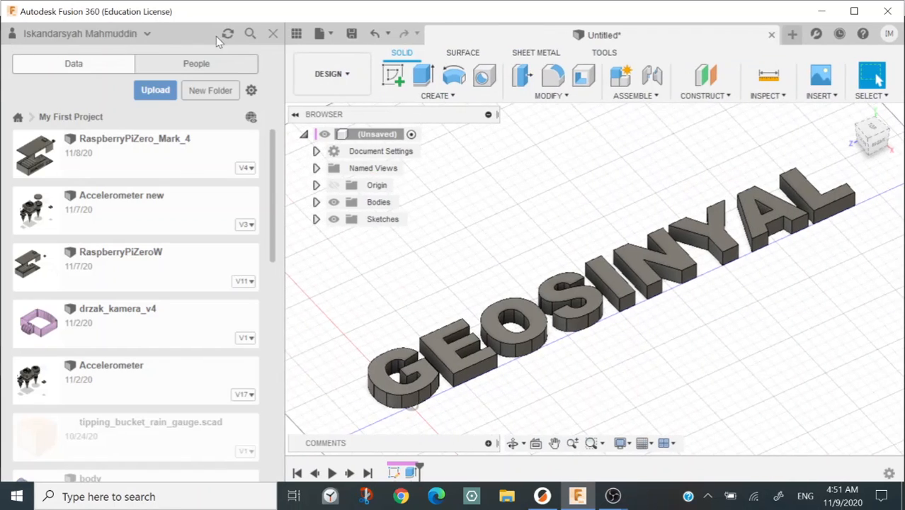
{"action": "left_click", "coordinate": [274, 34]}
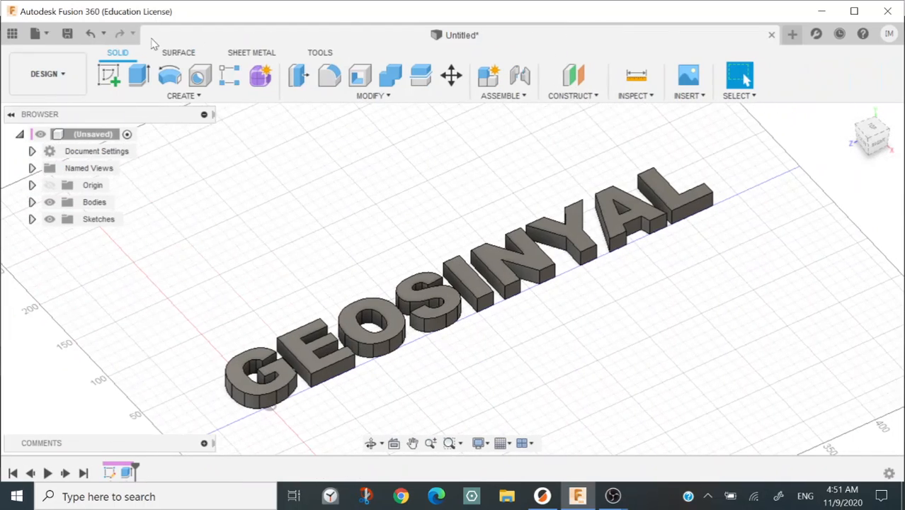
Try to export the whole design as an STL file and as an OBJ file.
{"action": "left_click", "coordinate": [35, 33]}
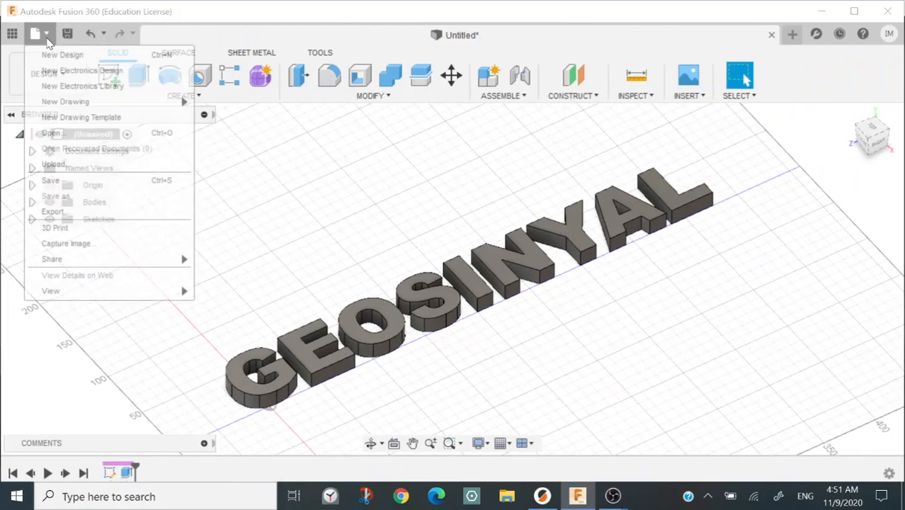
{"action": "left_click", "coordinate": [71, 211]}
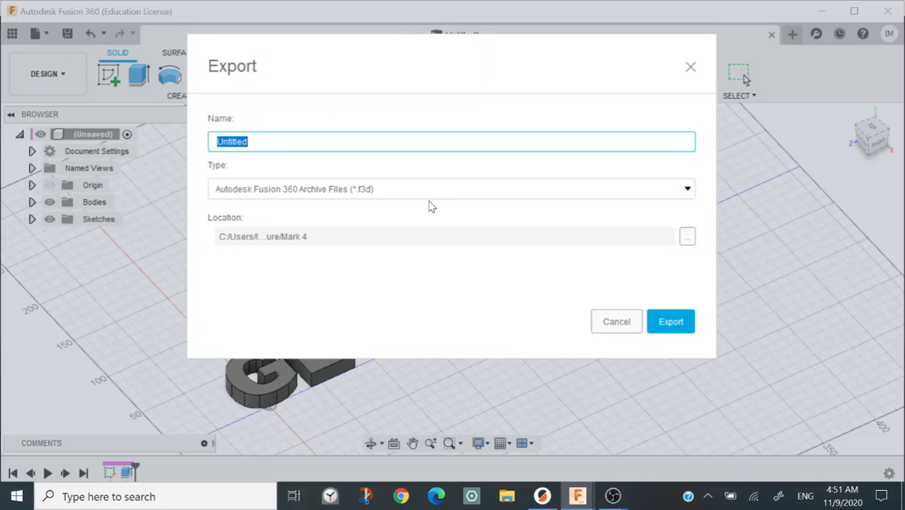
{"action": "left_click", "coordinate": [437, 193]}
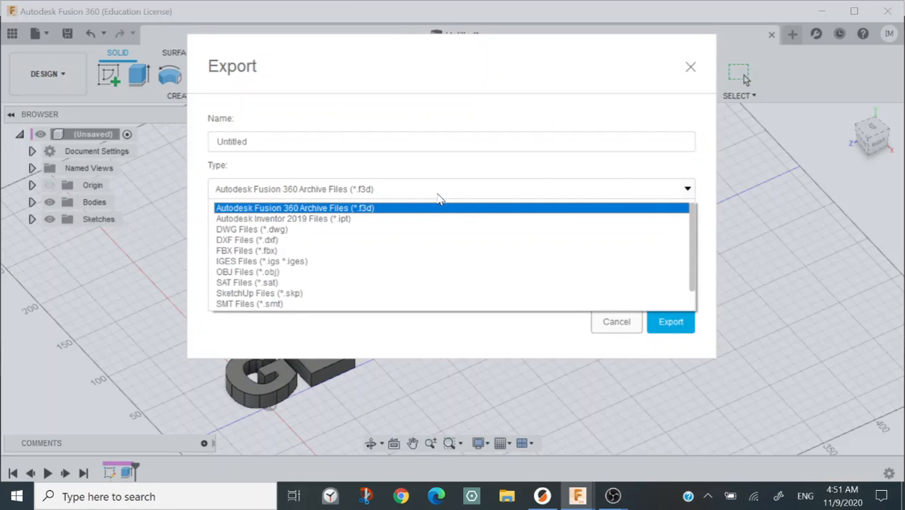
{"action": "scroll", "coordinate": [433, 259], "scroll_direction": "down", "scroll_amount": 1}
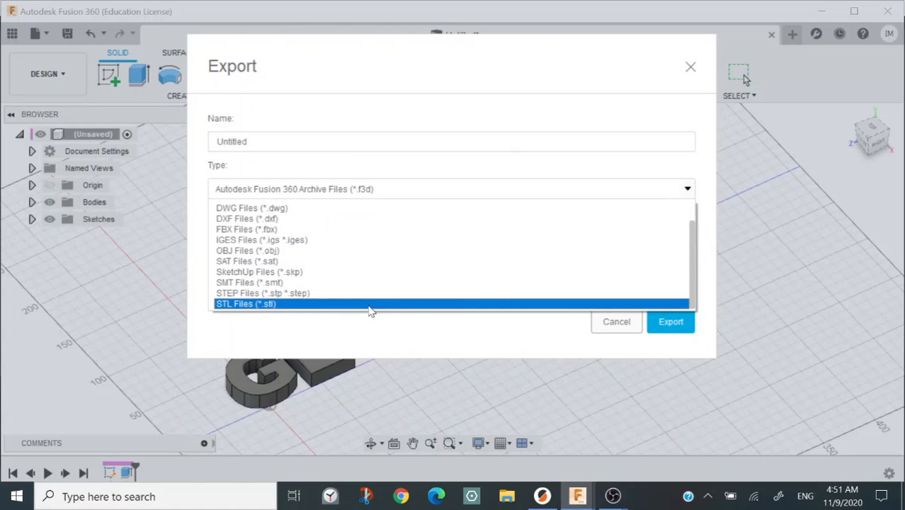
{"action": "left_click", "coordinate": [369, 306]}
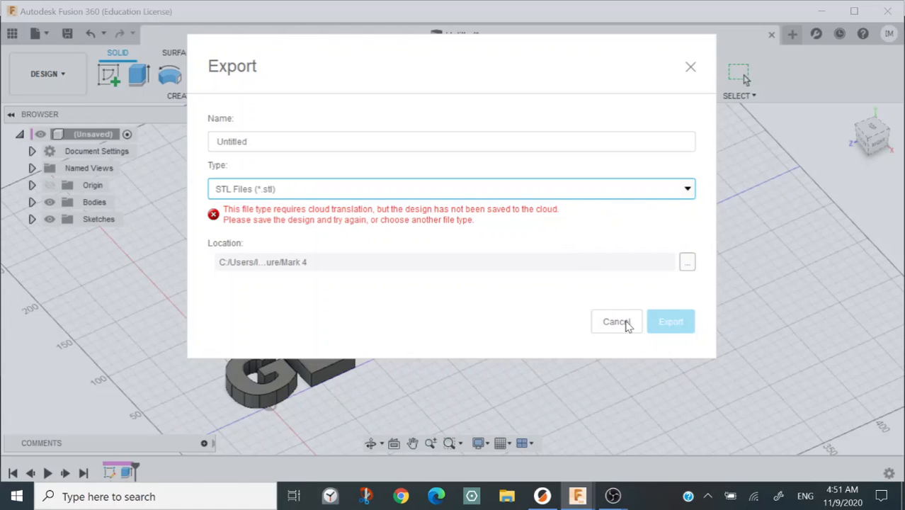
{"action": "left_click", "coordinate": [657, 189]}
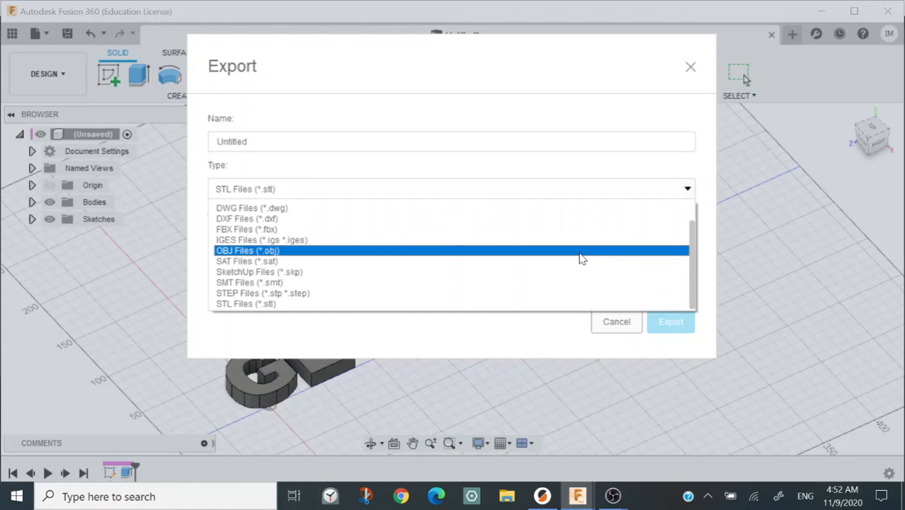
{"action": "left_click", "coordinate": [580, 252]}
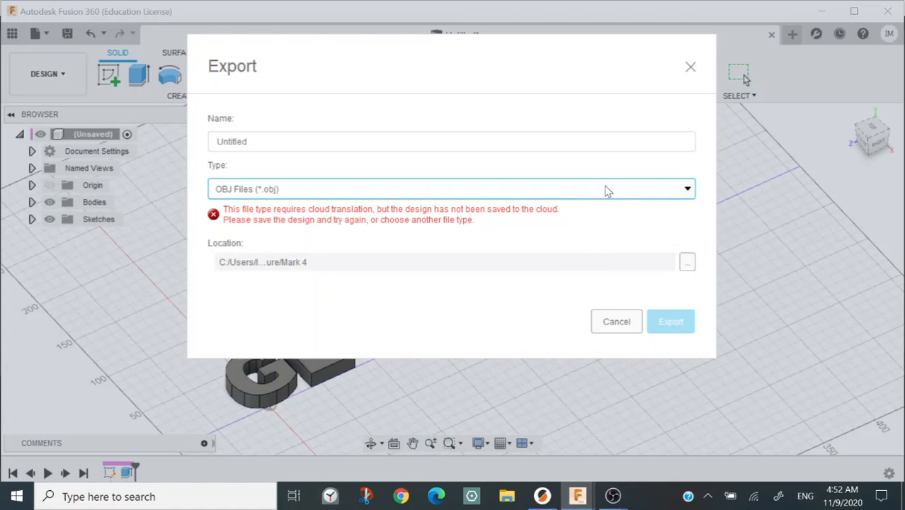
{"action": "left_click", "coordinate": [686, 263]}
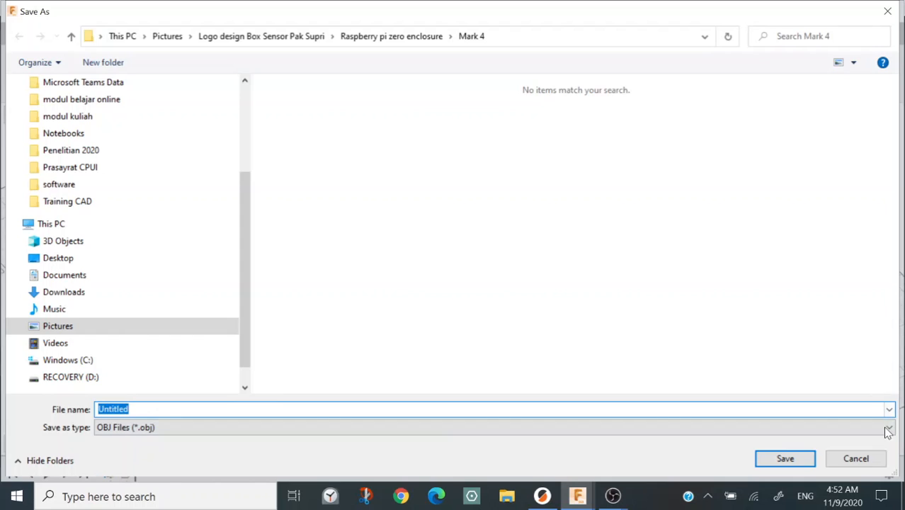
{"action": "left_click", "coordinate": [859, 459]}
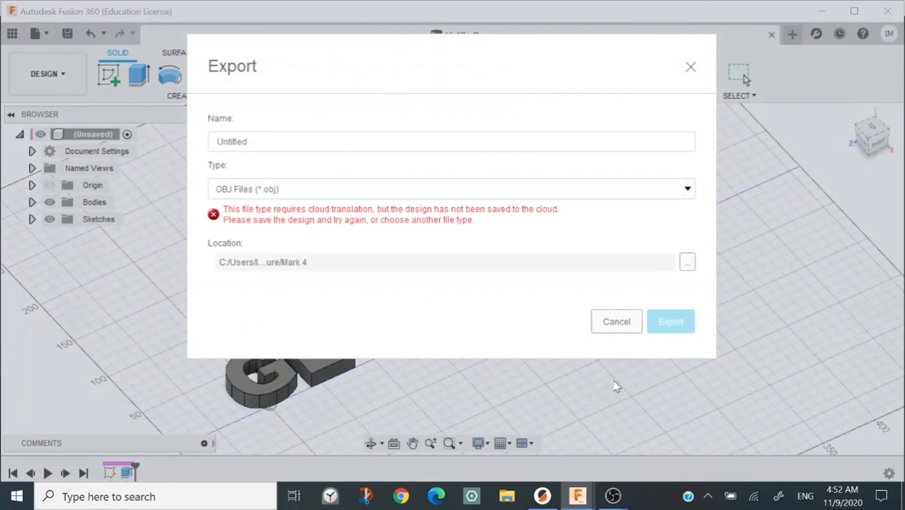
{"action": "left_click", "coordinate": [630, 323]}
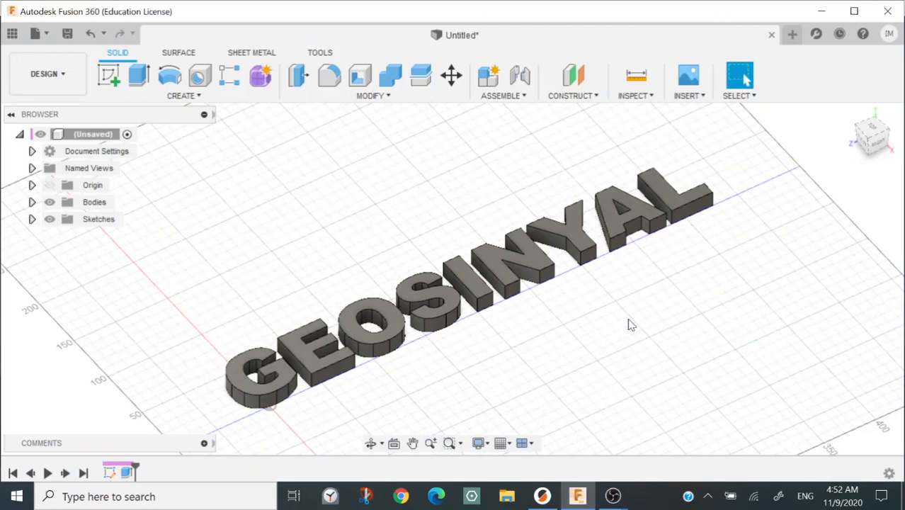
Examine which letter of the extruded text each of the bodies Body1 to Body9 represents.
{"action": "left_click", "coordinate": [32, 201]}
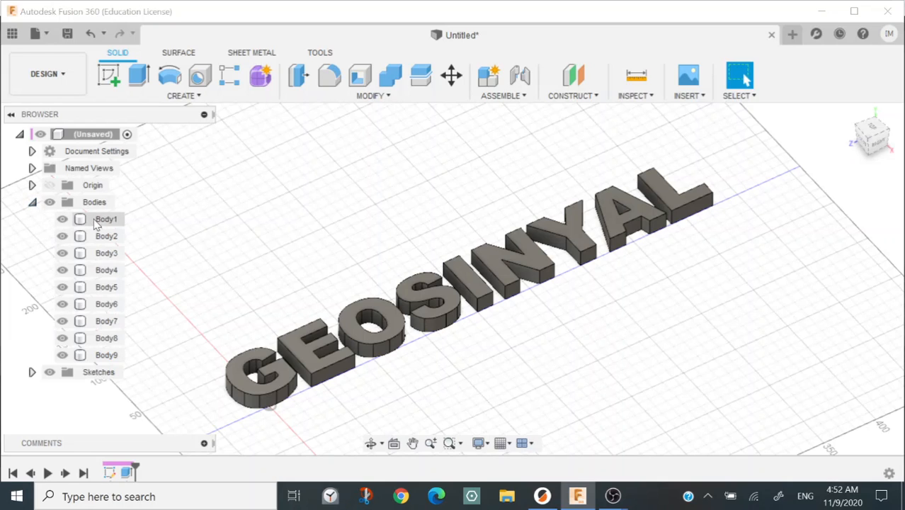
{"action": "left_click", "coordinate": [115, 222]}
{"action": "left_click", "coordinate": [110, 238]}
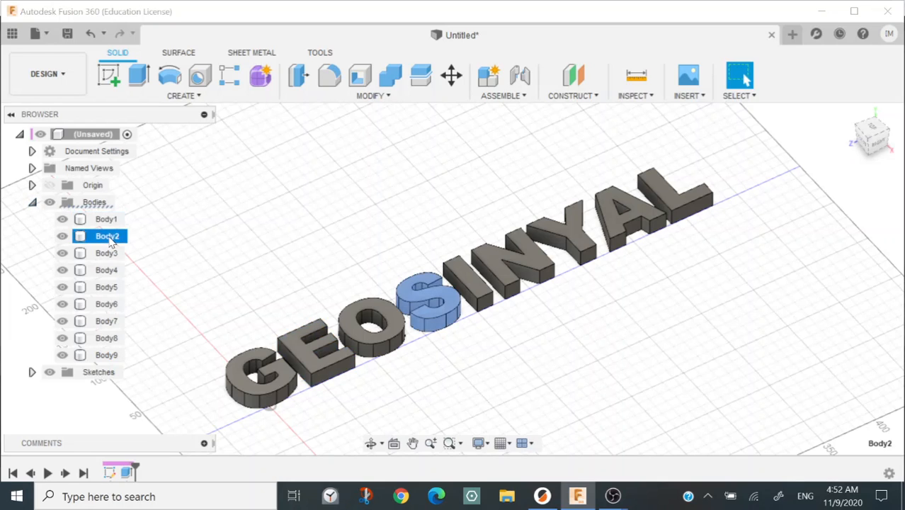
{"action": "left_click", "coordinate": [106, 253]}
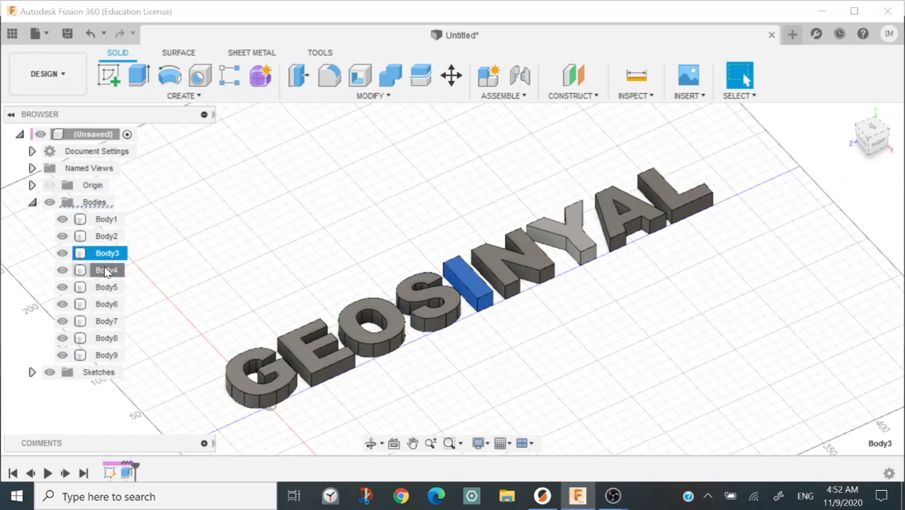
{"action": "left_click", "coordinate": [107, 270]}
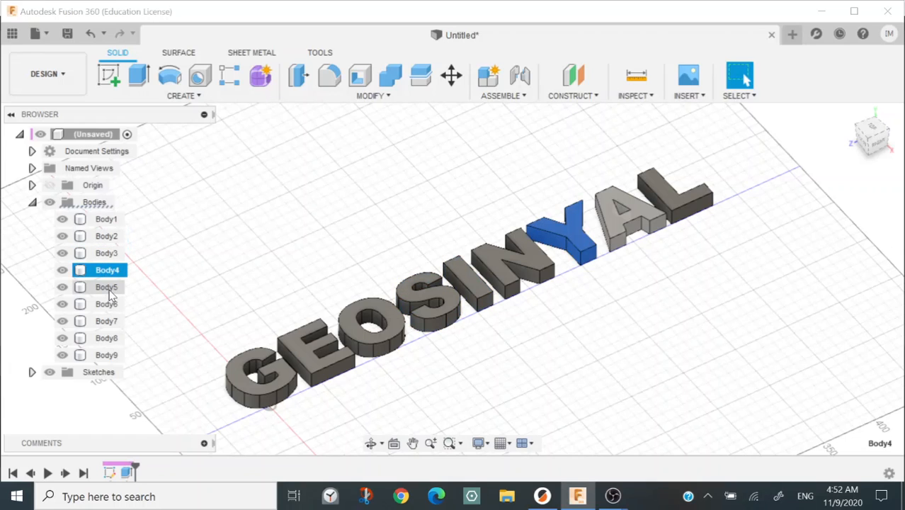
{"action": "left_click", "coordinate": [108, 287]}
{"action": "left_click", "coordinate": [107, 304]}
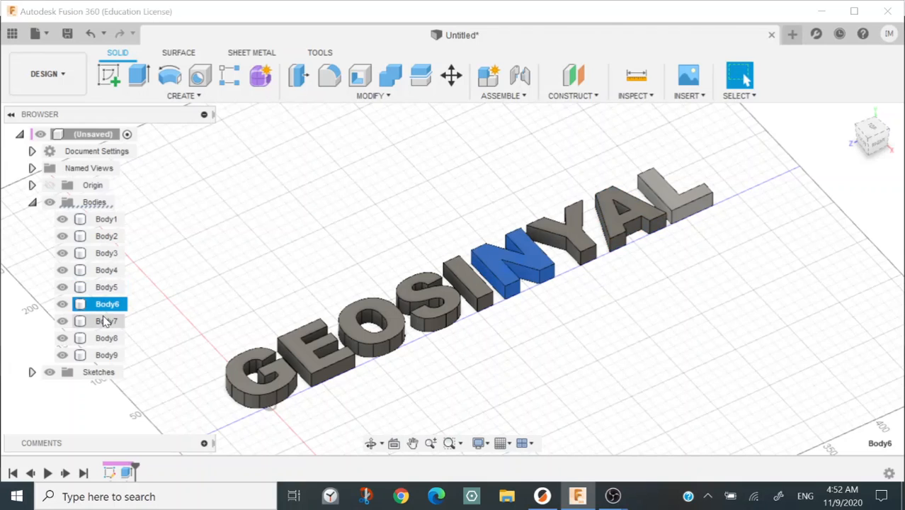
{"action": "left_click", "coordinate": [104, 320]}
{"action": "left_click", "coordinate": [107, 339]}
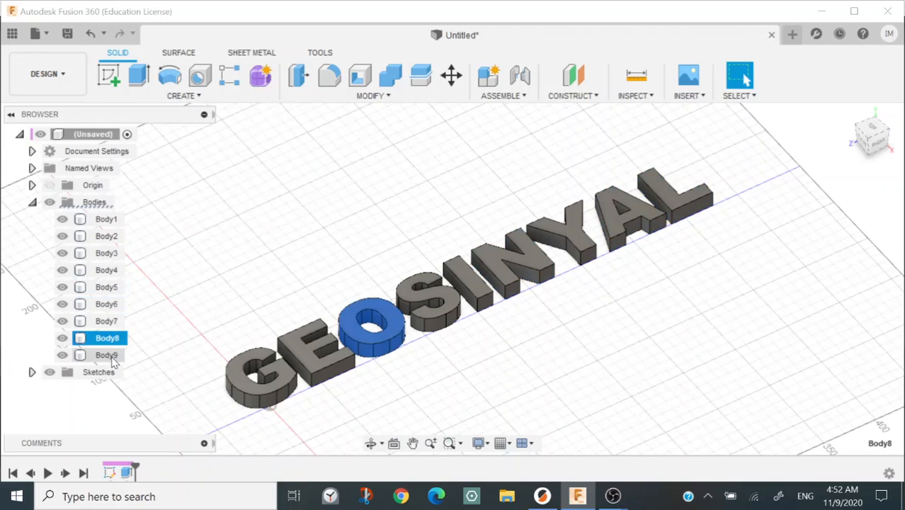
{"action": "left_click", "coordinate": [107, 355]}
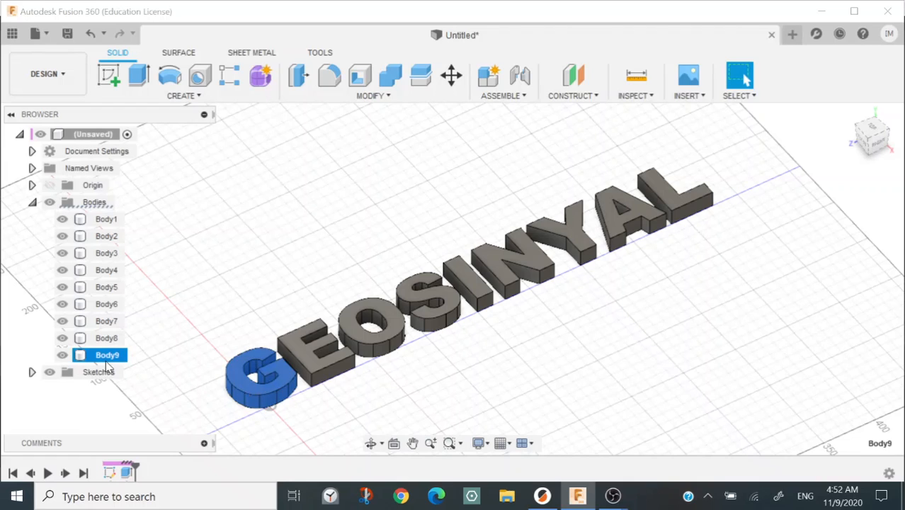
Save the body of the letter G as an STL file named g on the Desktop.
{"action": "right_click", "coordinate": [106, 362]}
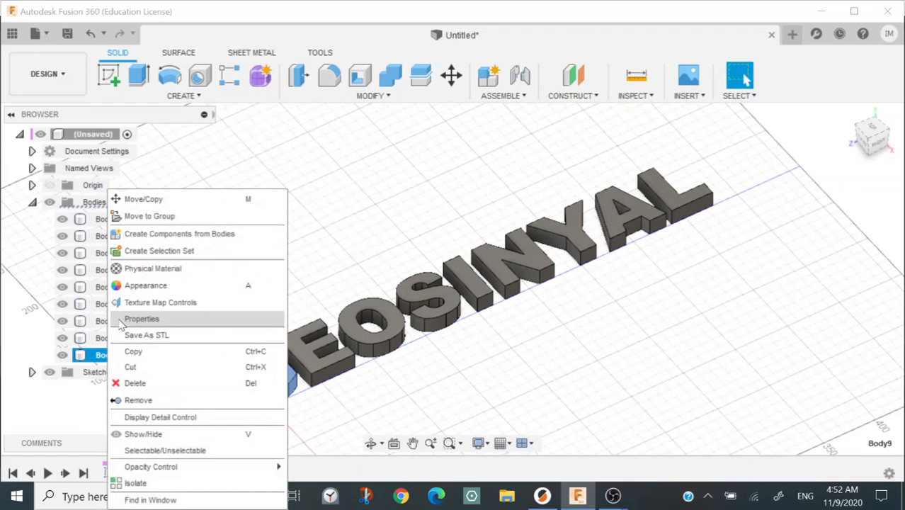
{"action": "left_click", "coordinate": [145, 335]}
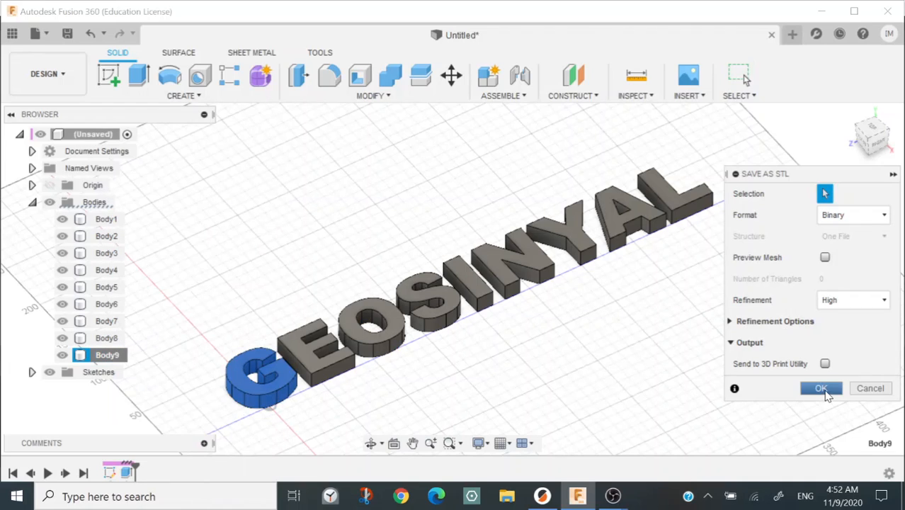
{"action": "left_click", "coordinate": [824, 391]}
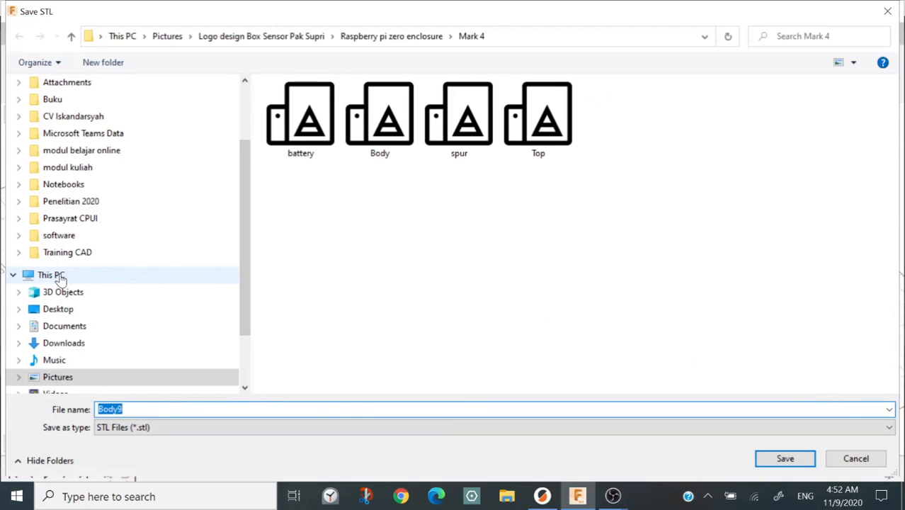
{"action": "left_click", "coordinate": [59, 315]}
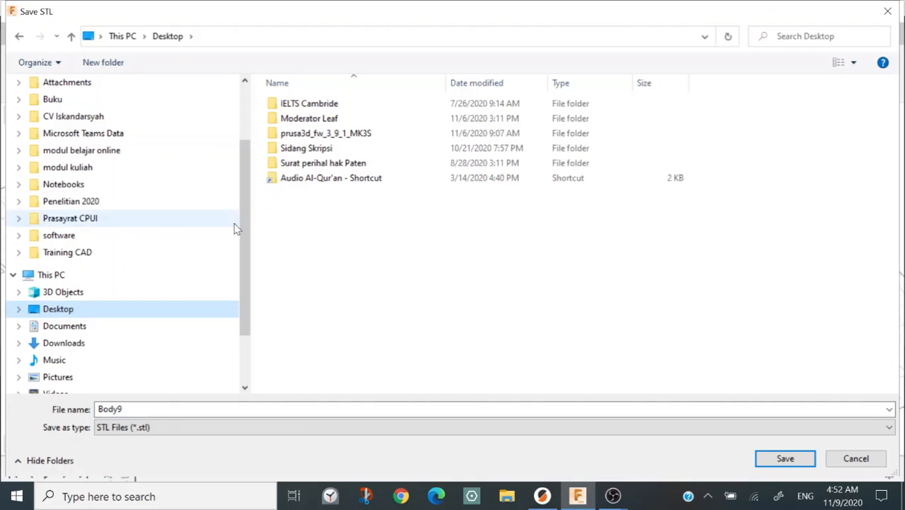
{"action": "left_click", "coordinate": [187, 410]}
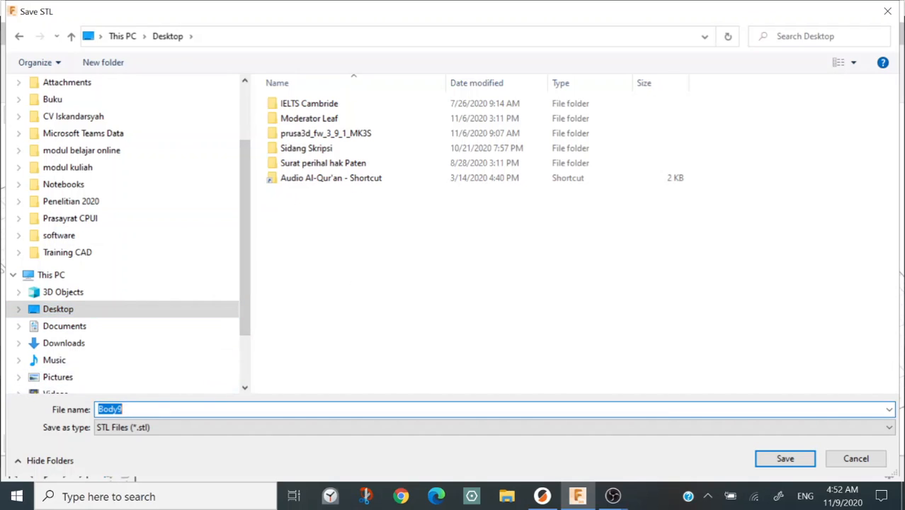
{"action": "type", "text": "g"}
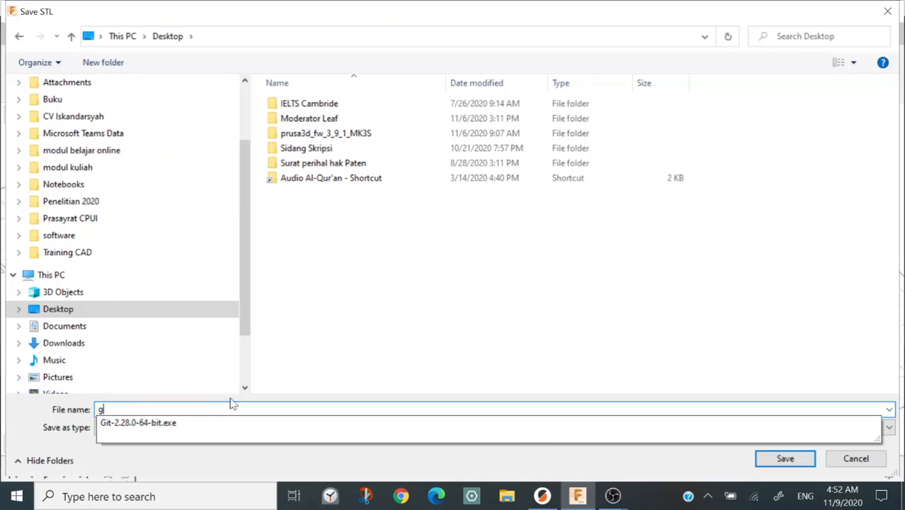
{"action": "left_click", "coordinate": [592, 403]}
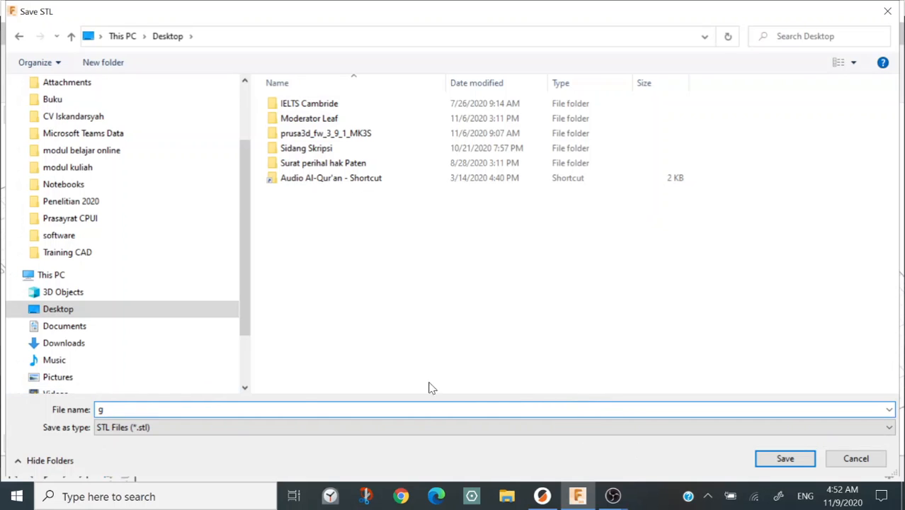
{"action": "left_click", "coordinate": [784, 464]}
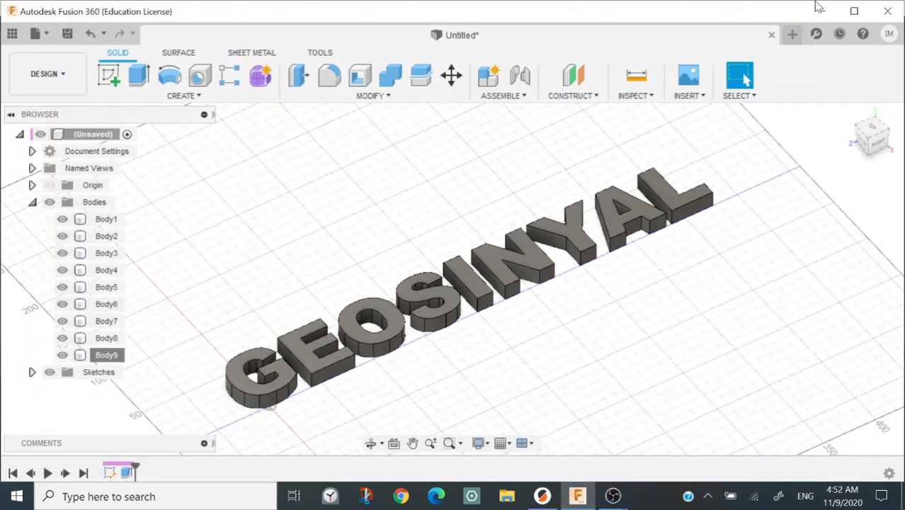
Switch to PrusaSlicer and add the STL file g from the Desktop to the print bed.
{"action": "left_click", "coordinate": [820, 10]}
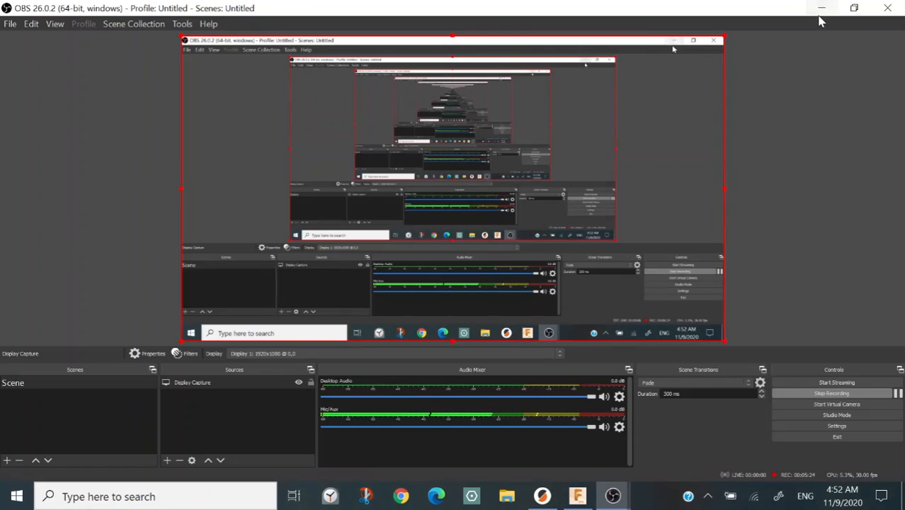
{"action": "left_click", "coordinate": [821, 9]}
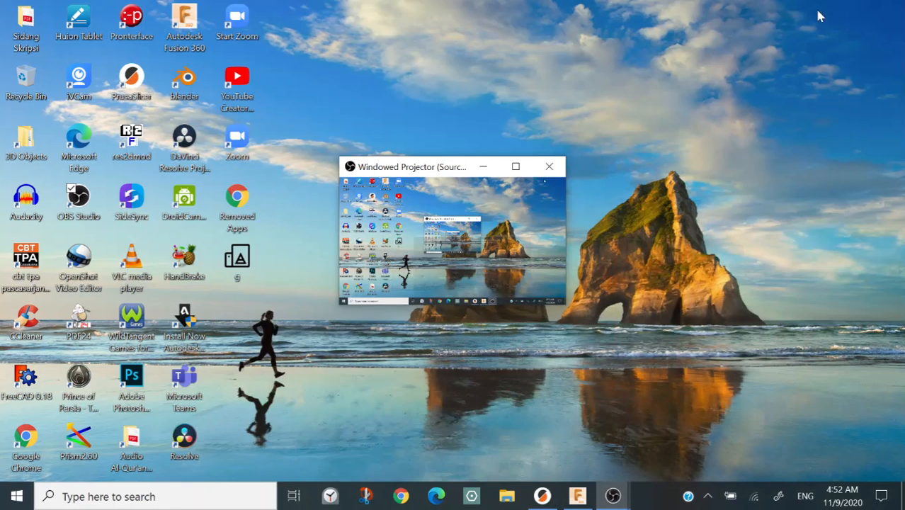
{"action": "left_click", "coordinate": [543, 497]}
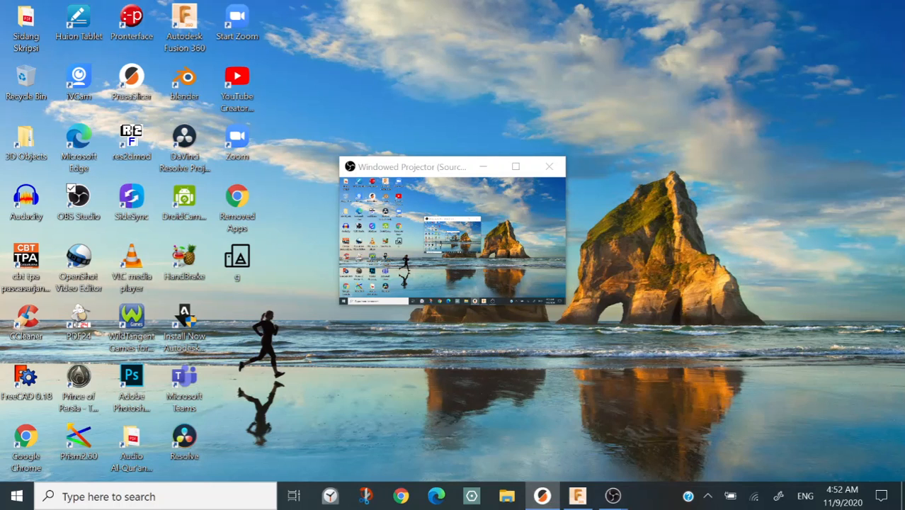
{"action": "left_click_drag", "start_coordinate": [430, 0], "coordinate": [409, 0]}
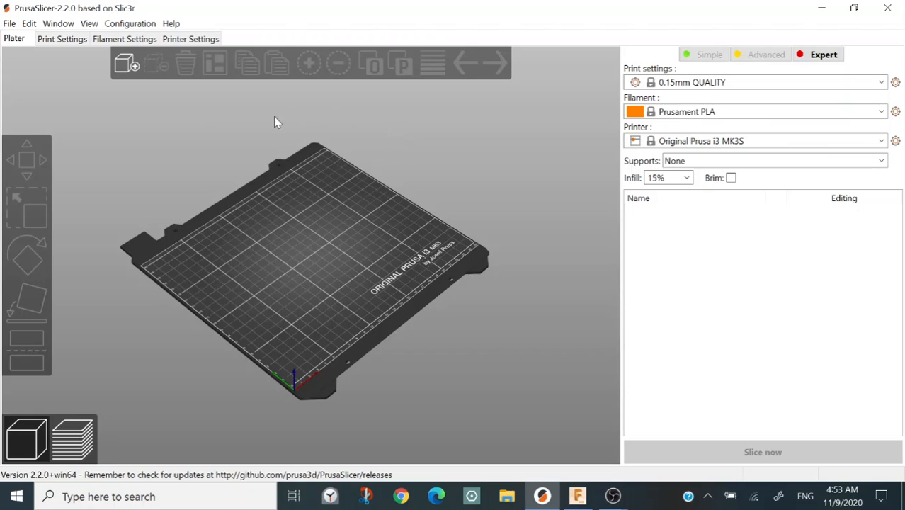
{"action": "left_click", "coordinate": [126, 69]}
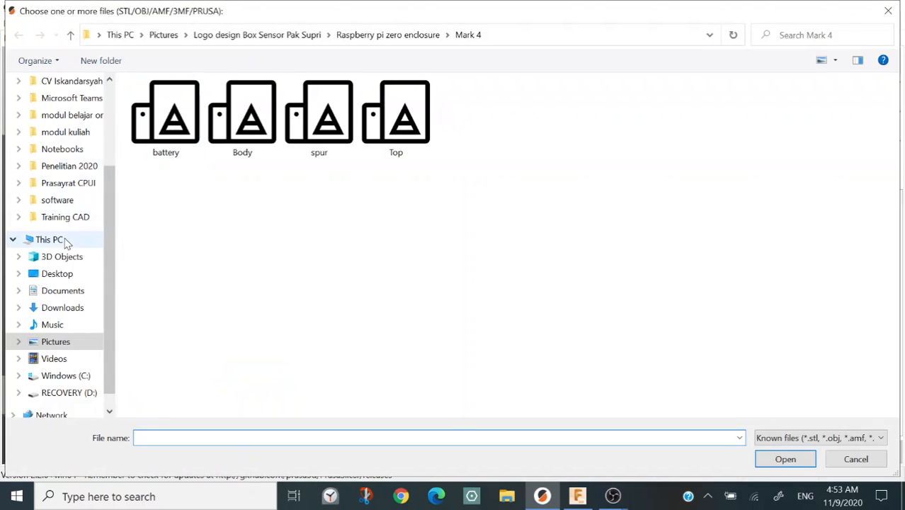
{"action": "left_click", "coordinate": [57, 274]}
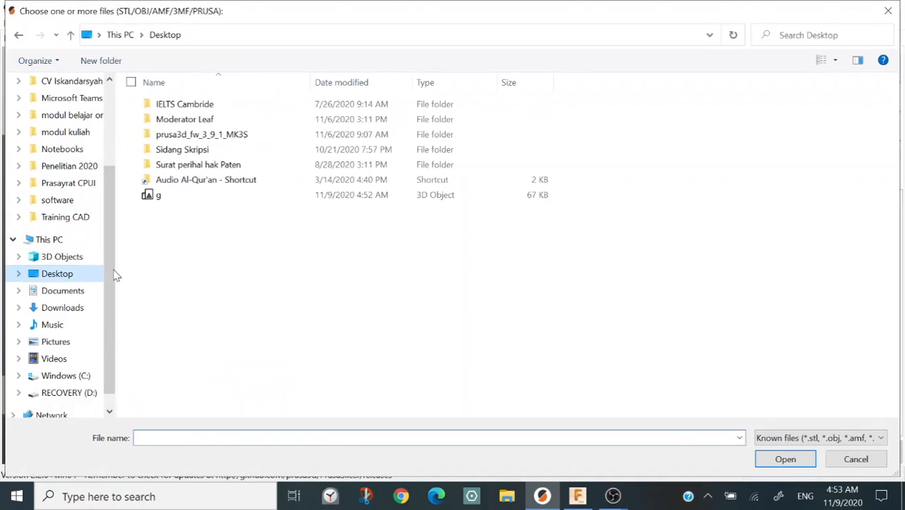
{"action": "left_click", "coordinate": [158, 198]}
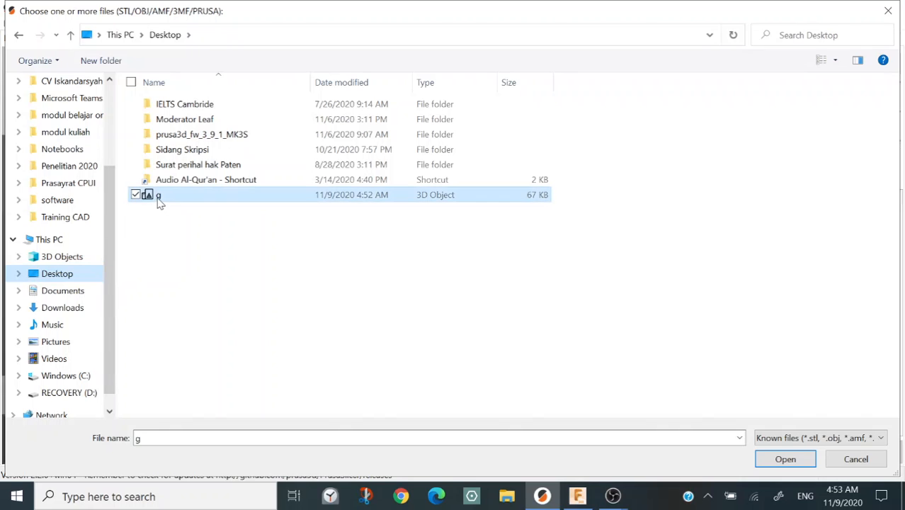
{"action": "left_click", "coordinate": [789, 463]}
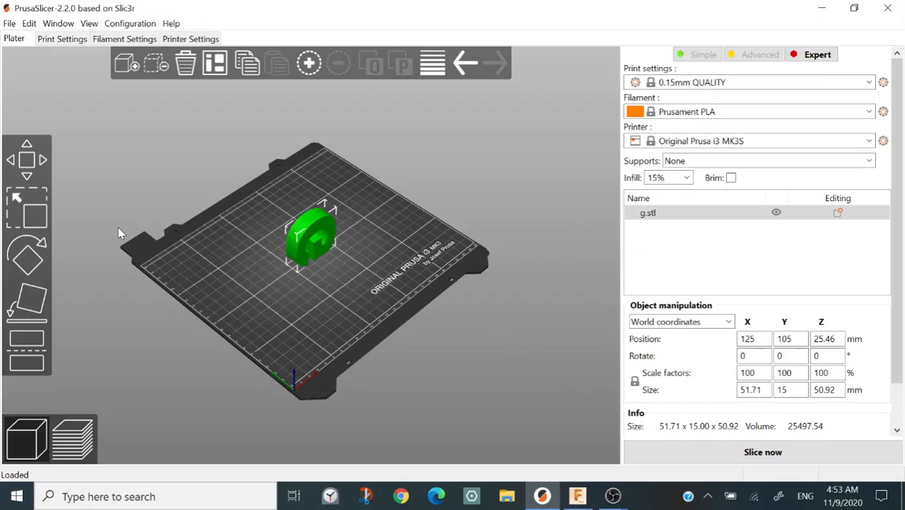
Rotate the letter G so that it lies flat on the print bed with its front face up.
{"action": "left_click", "coordinate": [27, 259]}
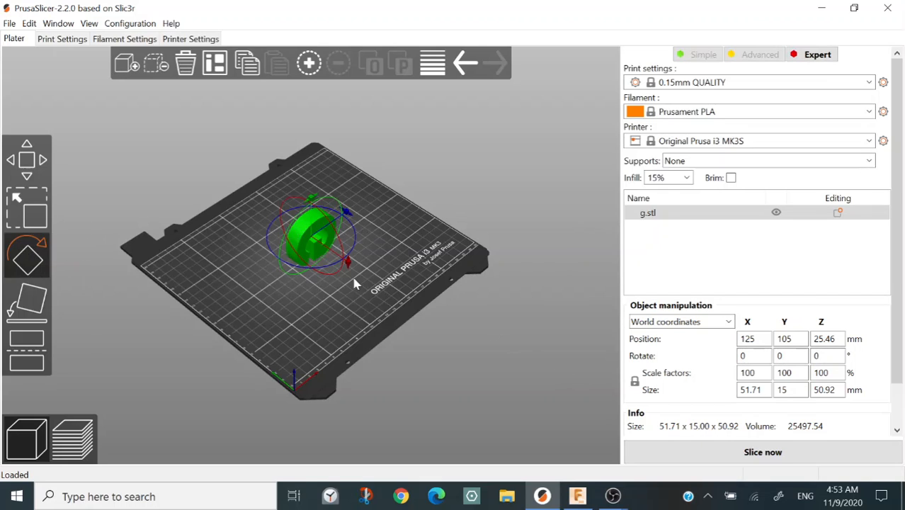
{"action": "left_click_drag", "start_coordinate": [348, 262], "coordinate": [299, 252]}
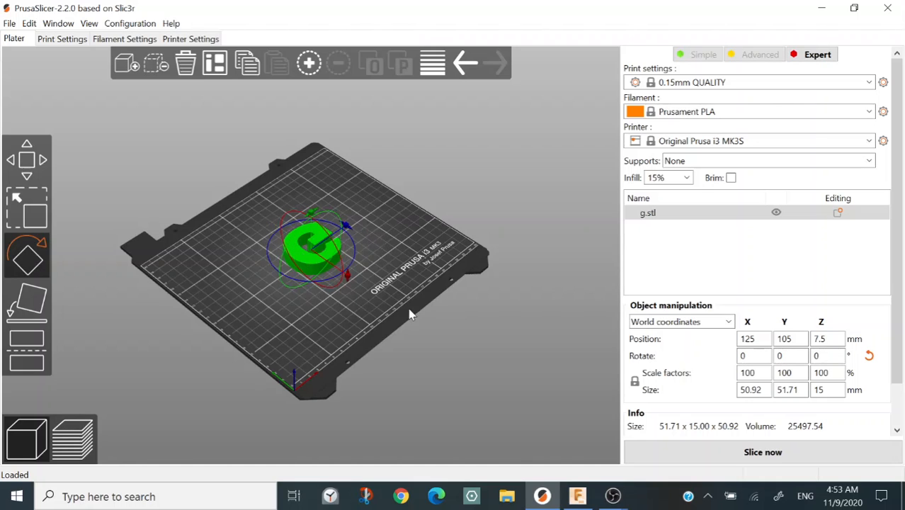
{"action": "left_click_drag", "start_coordinate": [349, 230], "coordinate": [310, 275]}
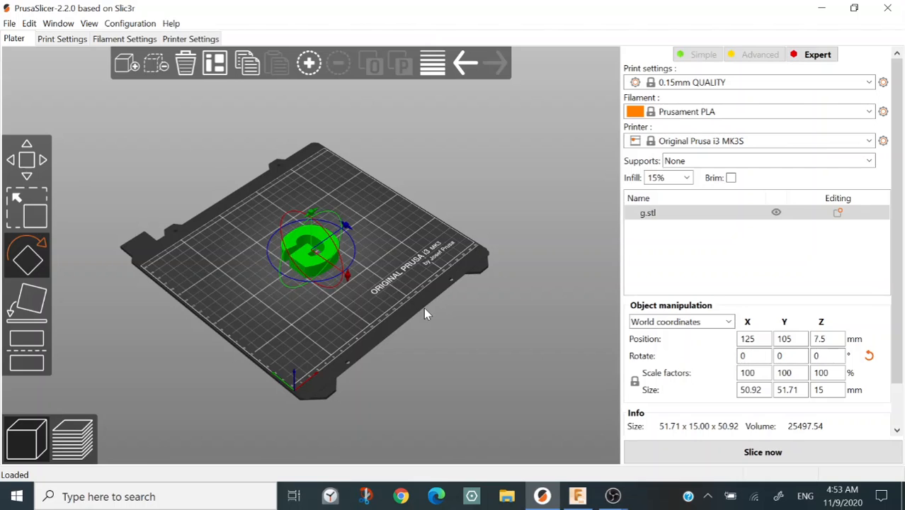
{"action": "left_click_drag", "start_coordinate": [316, 216], "coordinate": [317, 273]}
{"action": "left_click", "coordinate": [392, 326]}
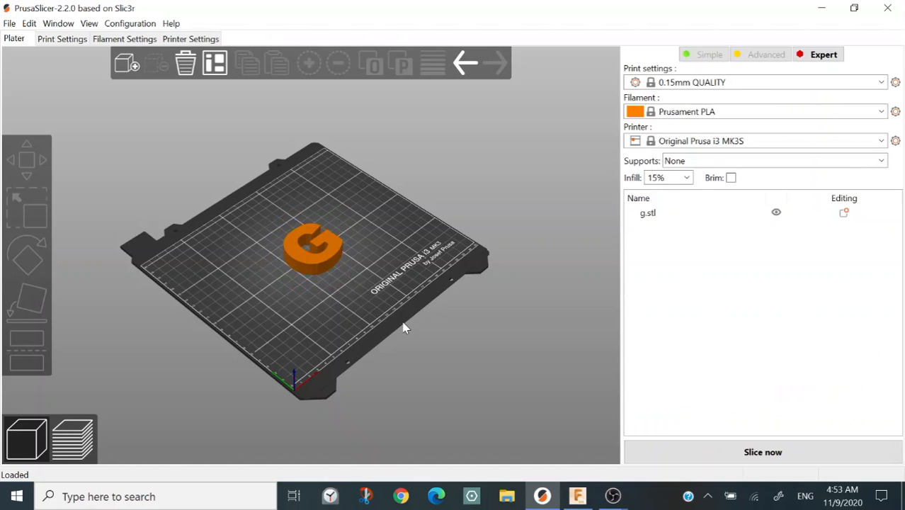
{"action": "left_click", "coordinate": [326, 263]}
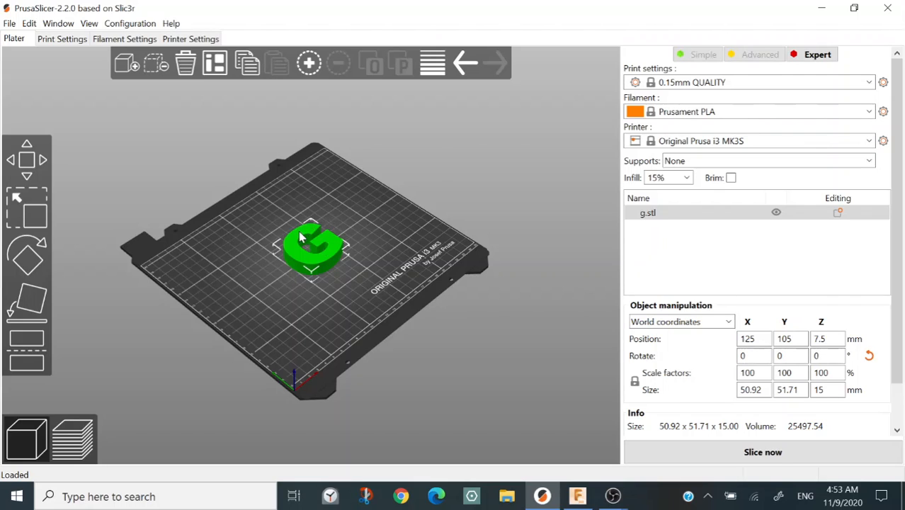
{"action": "key", "text": "s"}
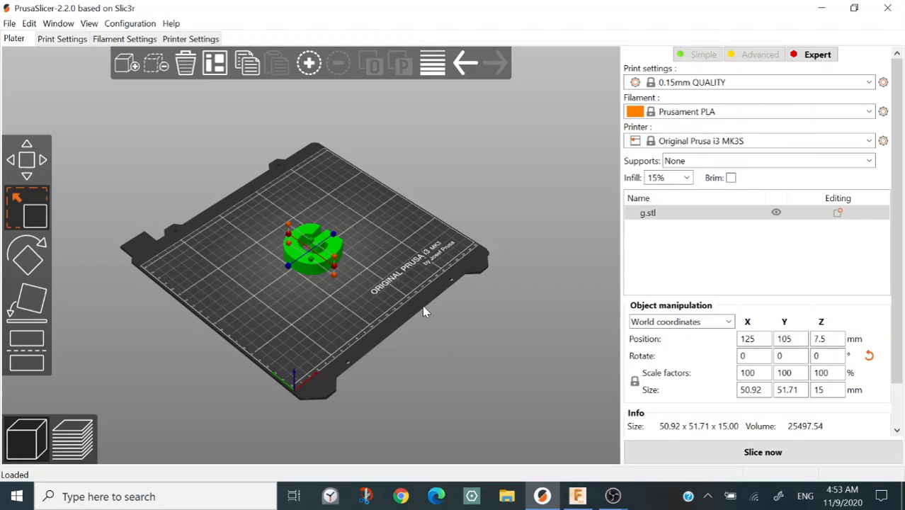
{"action": "left_click_drag", "start_coordinate": [485, 340], "coordinate": [485, 342]}
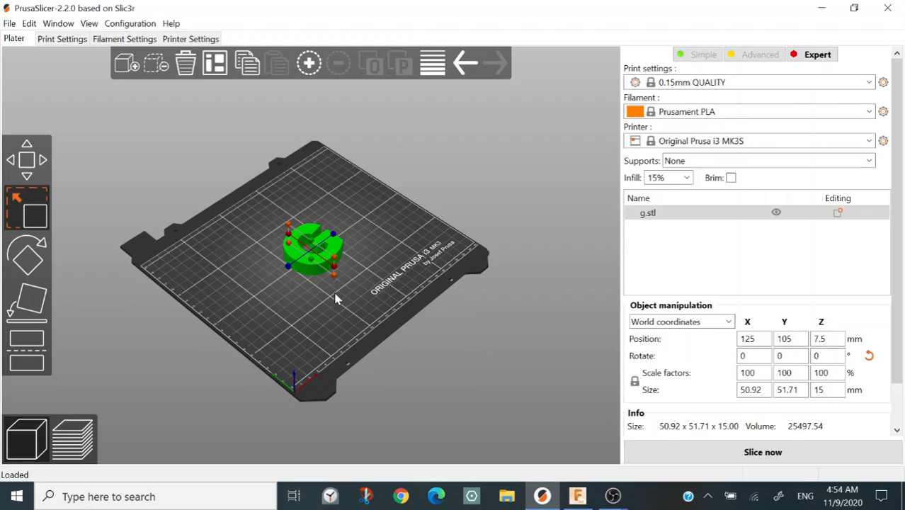
{"action": "scroll", "coordinate": [336, 299], "scroll_direction": "up", "scroll_amount": 3}
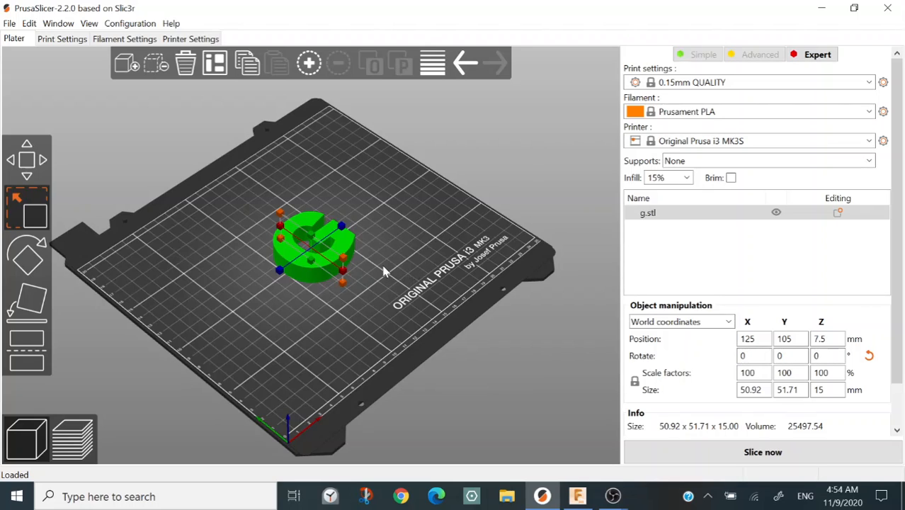
{"action": "left_click", "coordinate": [160, 147]}
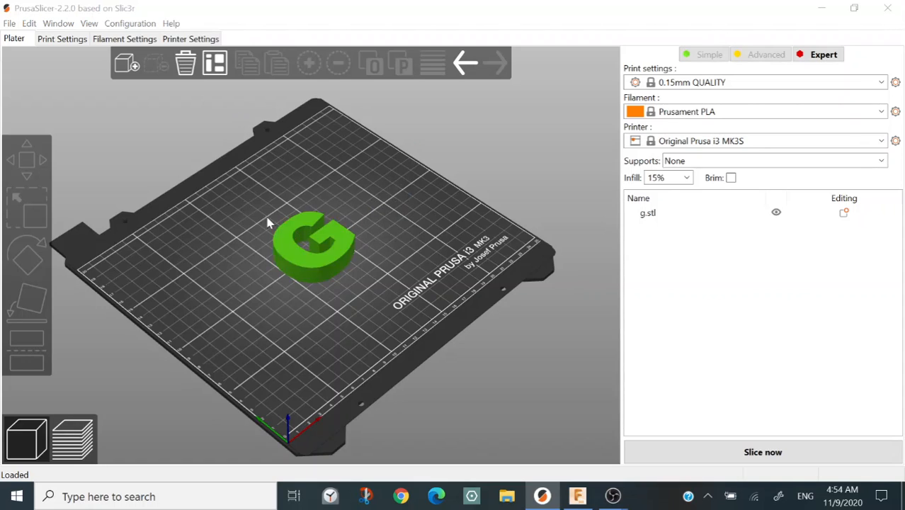
{"action": "left_click", "coordinate": [330, 132]}
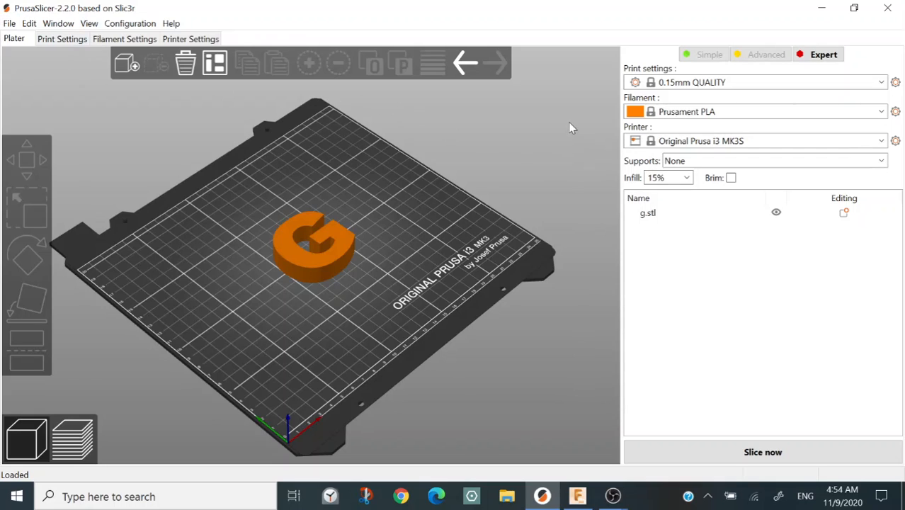
{"action": "left_click", "coordinate": [844, 163]}
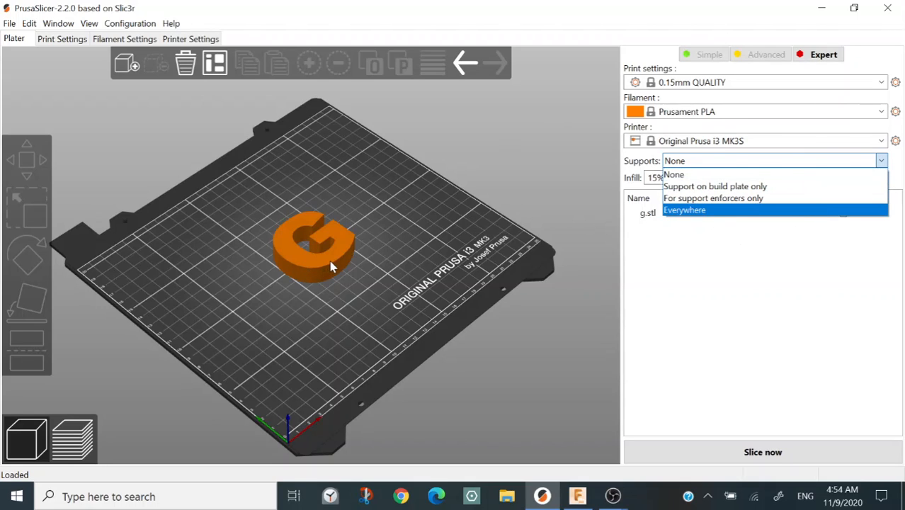
{"action": "left_click", "coordinate": [666, 287]}
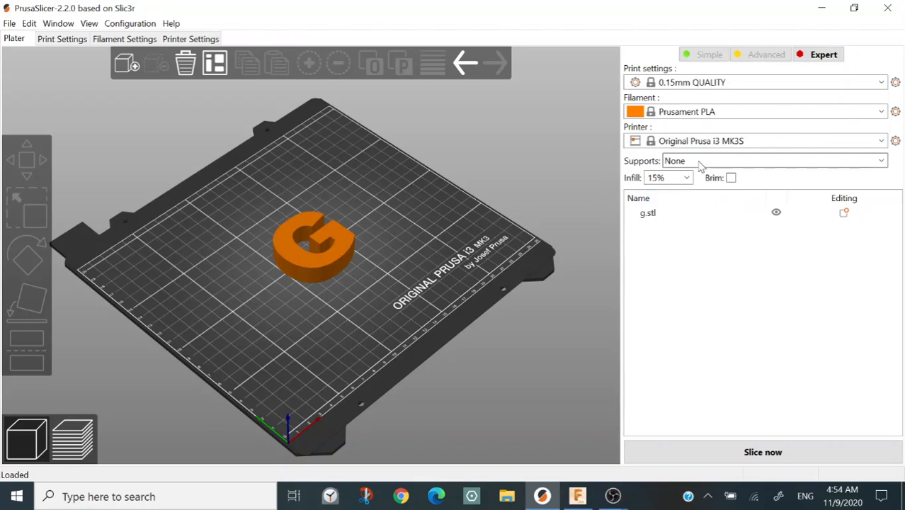
{"action": "left_click", "coordinate": [685, 178]}
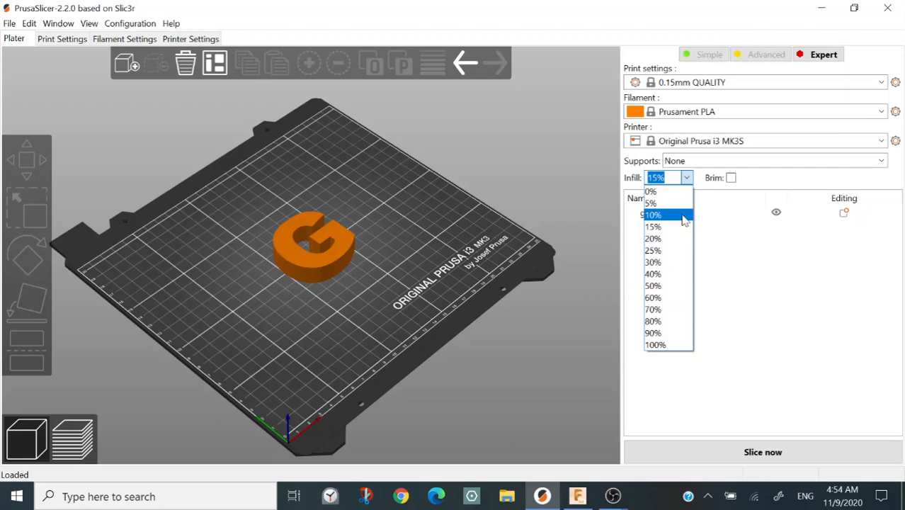
{"action": "left_click", "coordinate": [758, 256]}
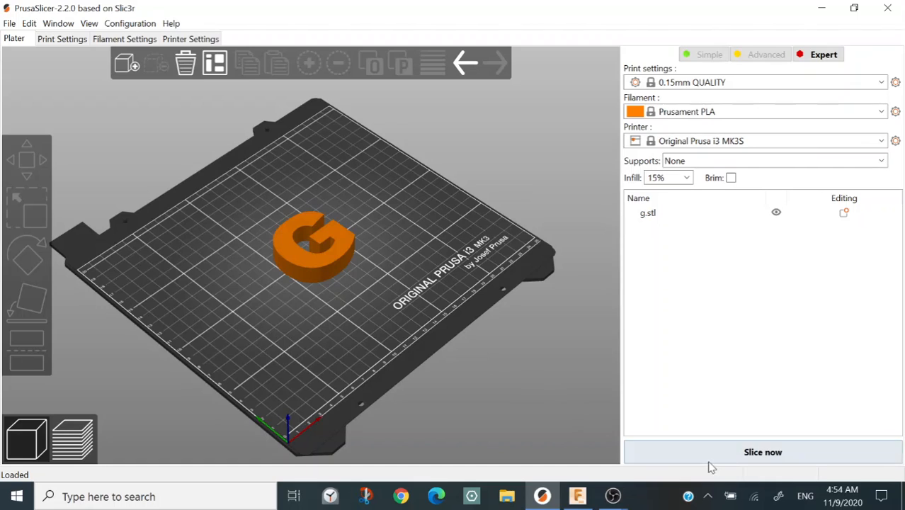
Slice the letter G and inspect its interior in the layer preview cut down to layer 78 at 11.75 mm.
{"action": "left_click", "coordinate": [890, 459]}
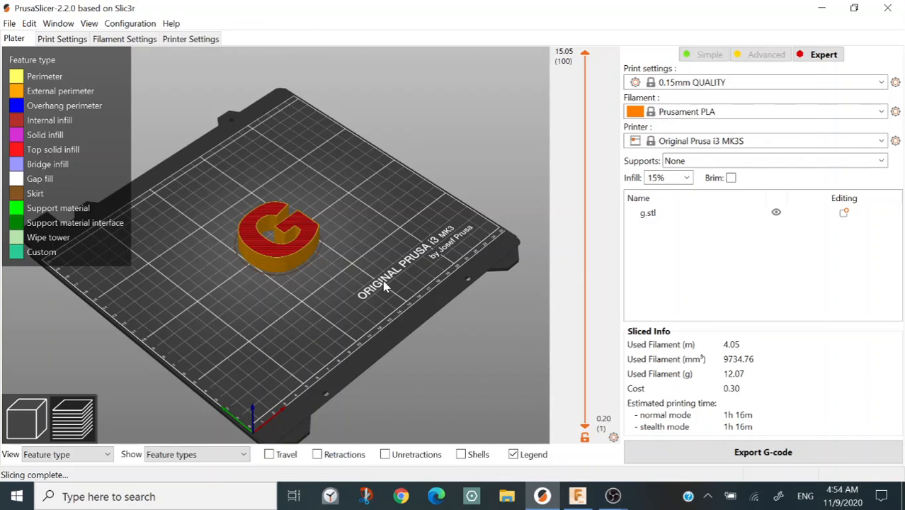
{"action": "middle_click_drag", "start_coordinate": [336, 265], "coordinate": [416, 268]}
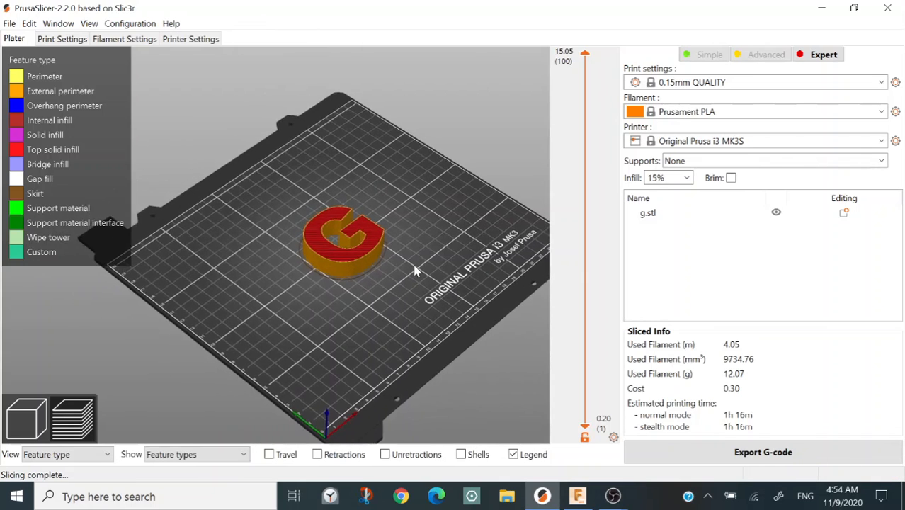
{"action": "scroll", "coordinate": [384, 264], "scroll_direction": "up", "scroll_amount": 6}
{"action": "scroll", "coordinate": [473, 290], "scroll_direction": "up", "scroll_amount": 4}
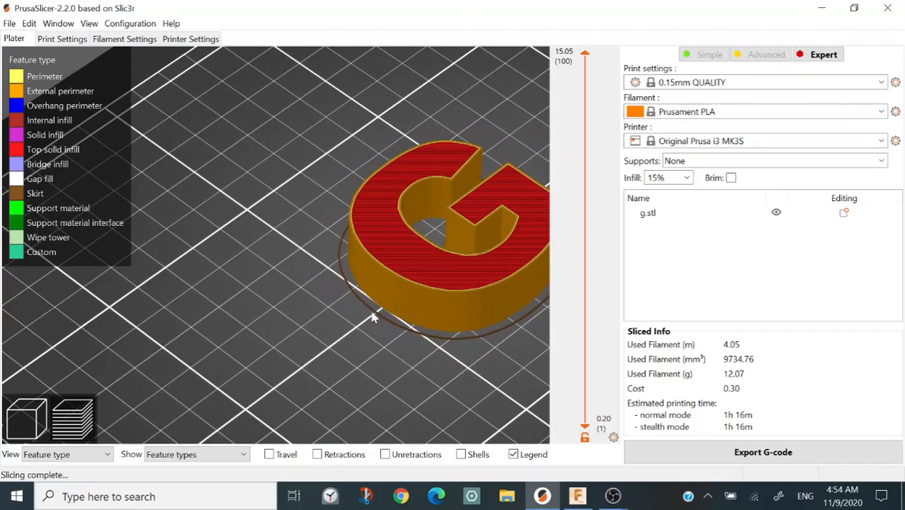
{"action": "middle_click_drag", "start_coordinate": [311, 300], "coordinate": [153, 302]}
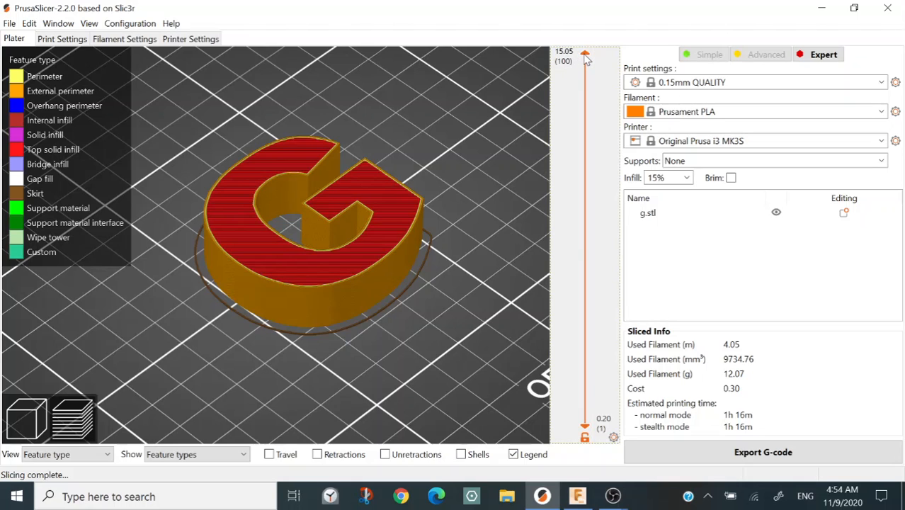
{"action": "left_click_drag", "start_coordinate": [585, 57], "coordinate": [586, 144]}
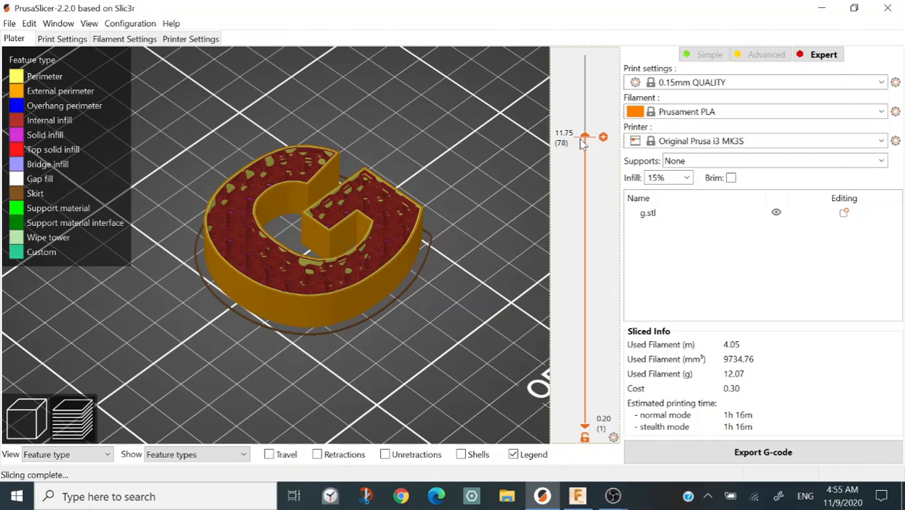
Add object-specific infill settings to g.stl, set the fill pattern to Octagram Spiral and slice again.
{"action": "left_click", "coordinate": [841, 215]}
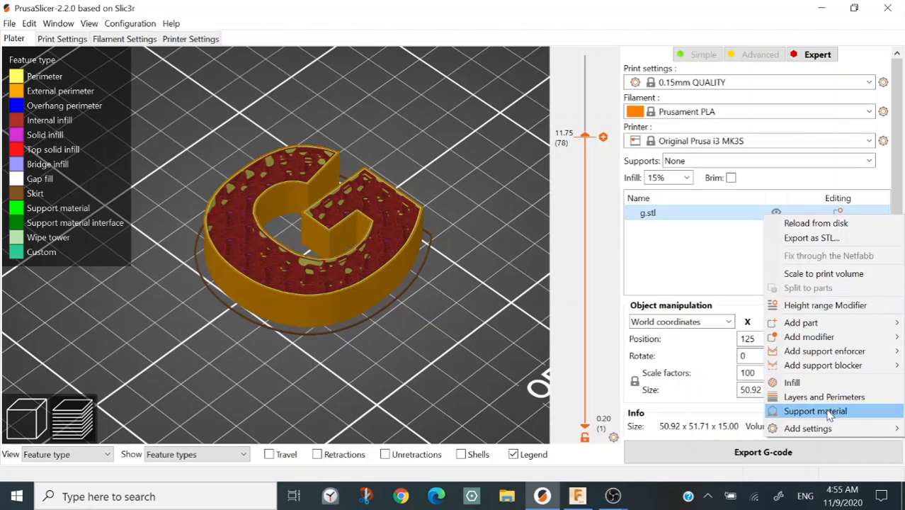
{"action": "left_click", "coordinate": [806, 383]}
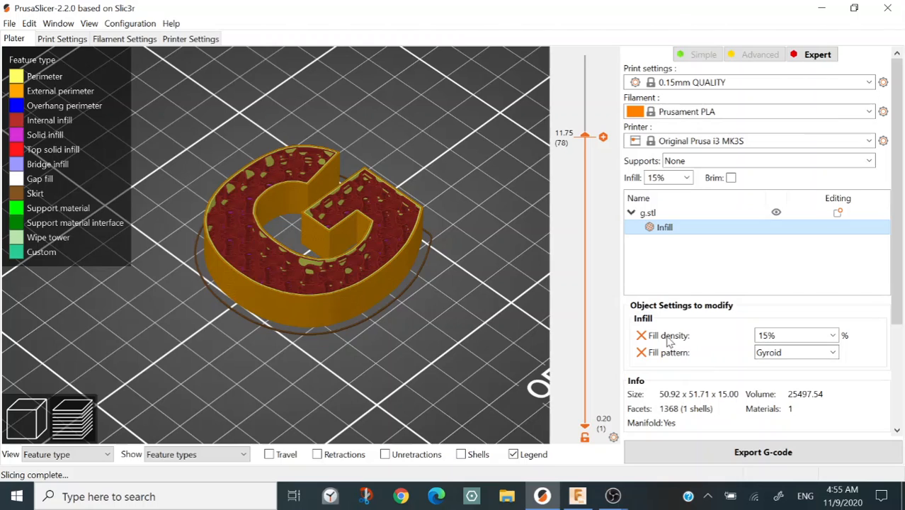
{"action": "left_click", "coordinate": [833, 353]}
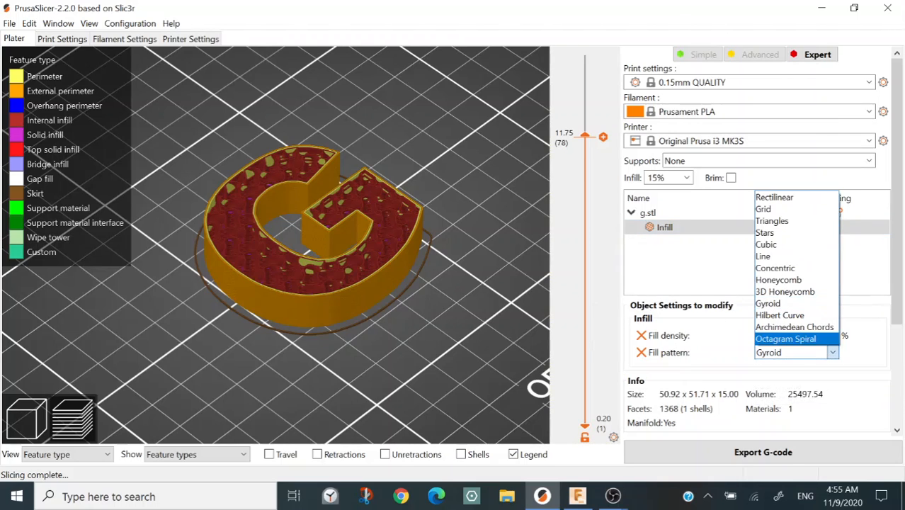
{"action": "left_click", "coordinate": [787, 339]}
{"action": "left_click", "coordinate": [763, 455]}
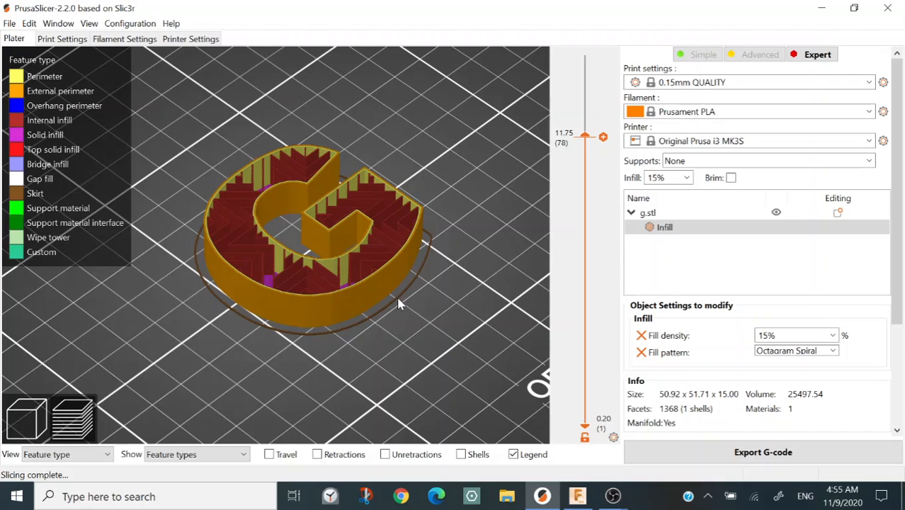
Change the fill pattern of the letter G to Triangles and slice again.
{"action": "left_click", "coordinate": [797, 351]}
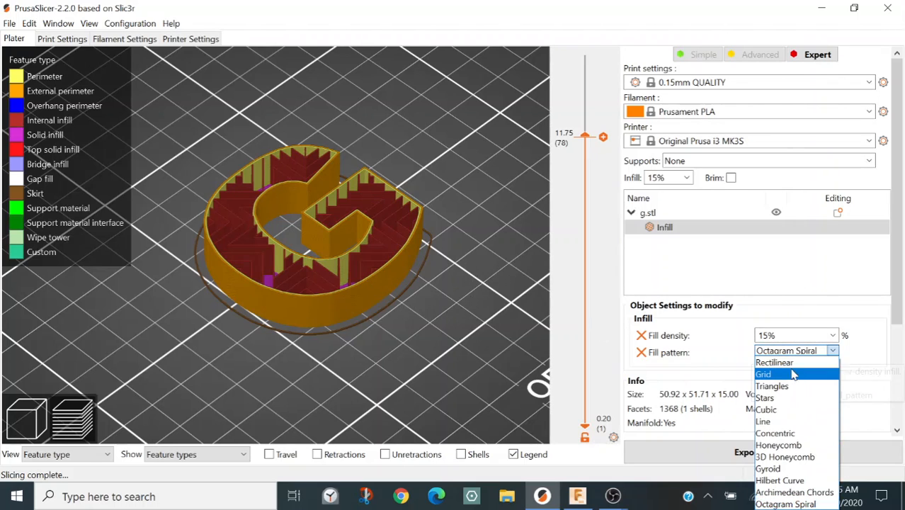
{"action": "left_click", "coordinate": [795, 386]}
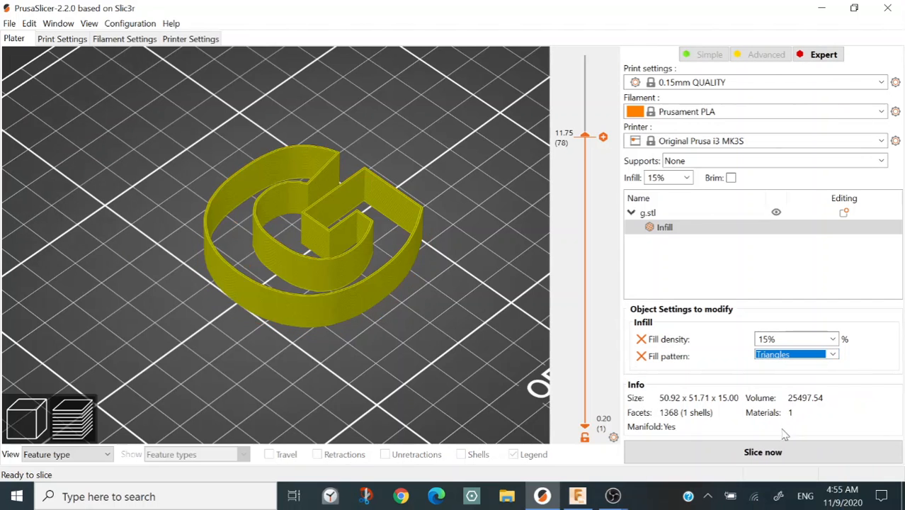
{"action": "left_click", "coordinate": [801, 457]}
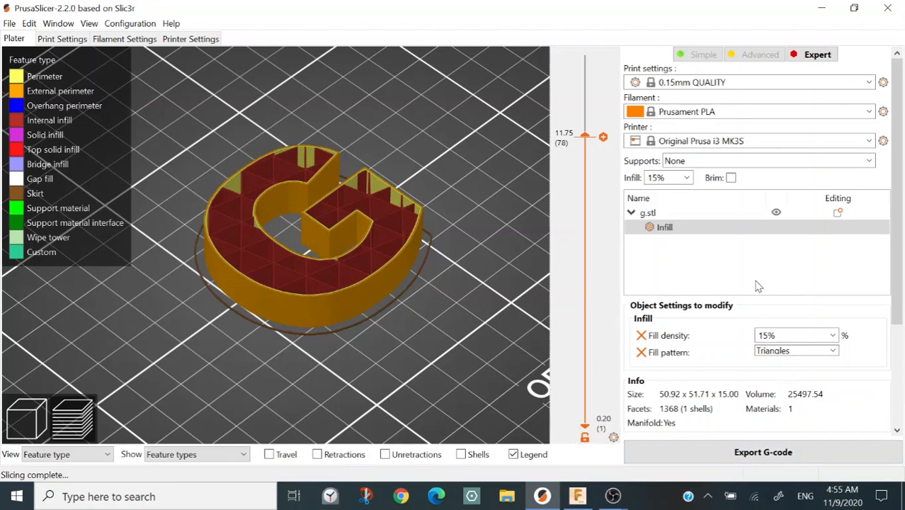
Set the fill pattern of the letter G to Gyroid and slice again.
{"action": "left_click", "coordinate": [834, 352]}
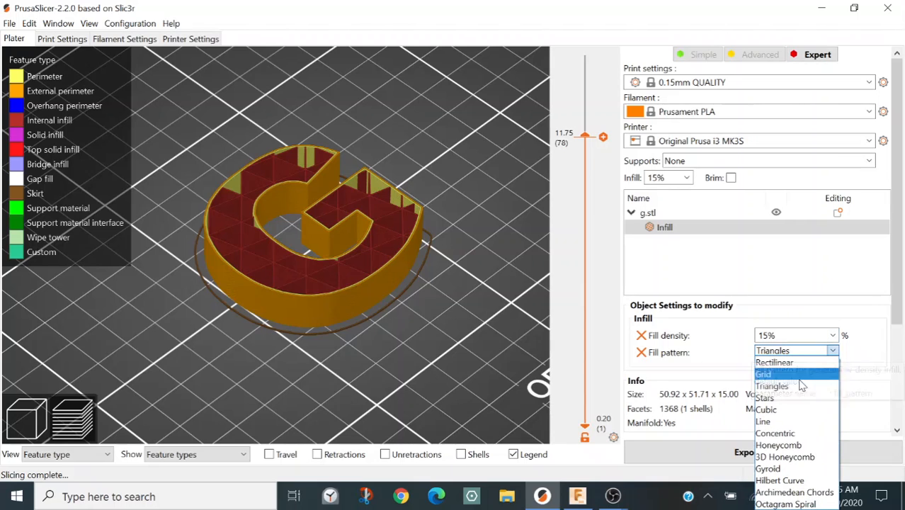
{"action": "left_click", "coordinate": [771, 469]}
{"action": "left_click", "coordinate": [776, 454]}
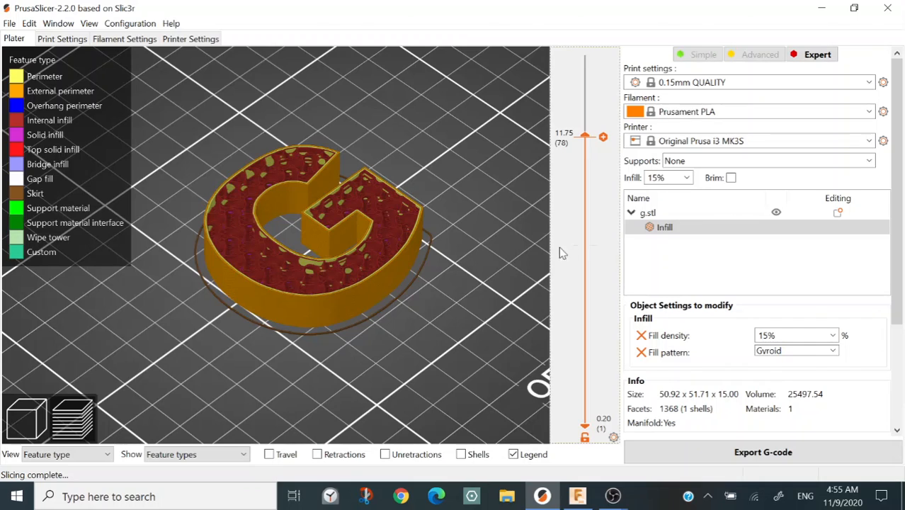
Export the sliced letter as a G-code file named G on the Desktop.
{"action": "left_click", "coordinate": [774, 457]}
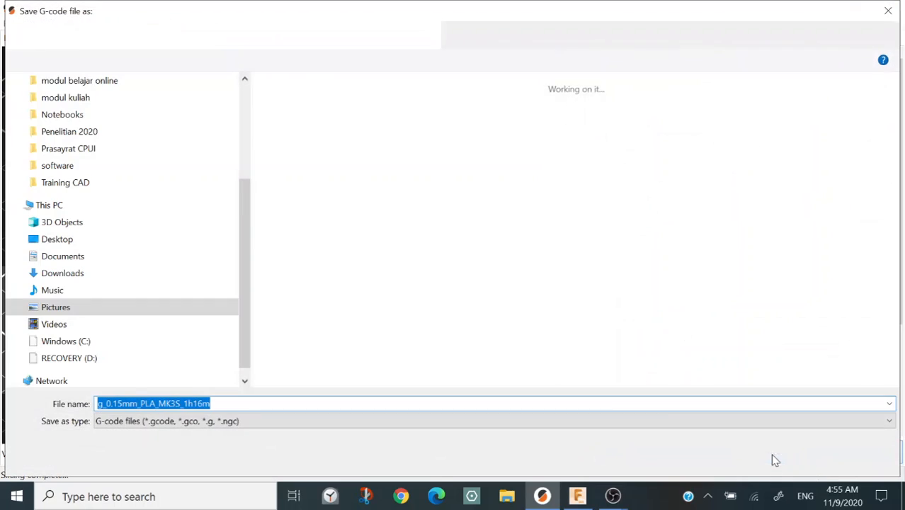
{"action": "left_click", "coordinate": [97, 241]}
{"action": "left_click", "coordinate": [241, 404]}
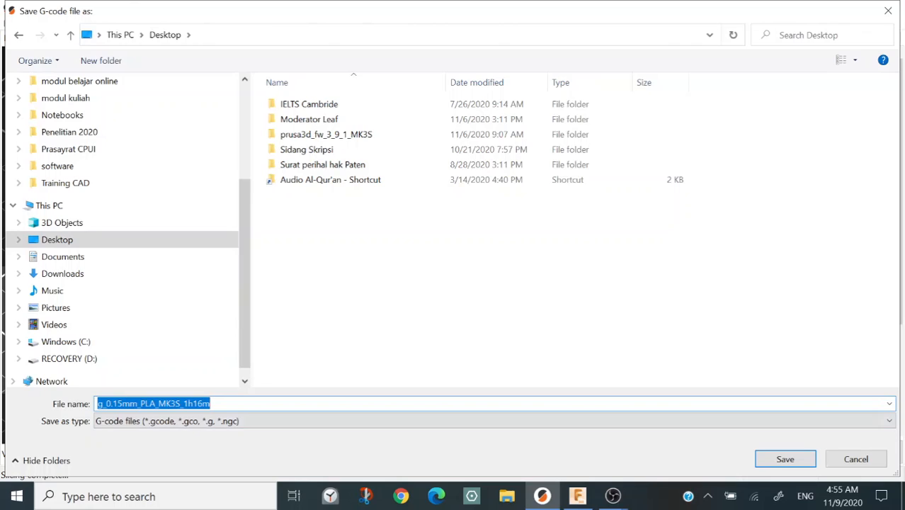
{"action": "type", "text": "G"}
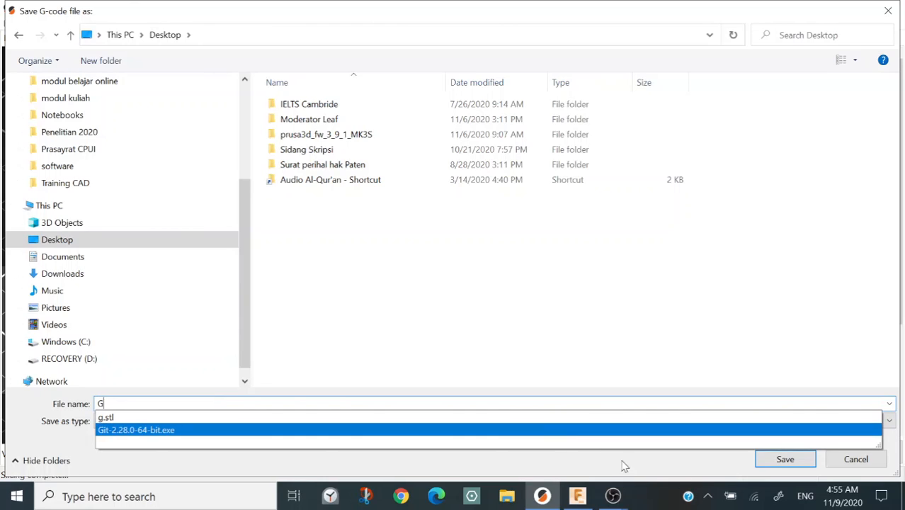
{"action": "left_click", "coordinate": [783, 459]}
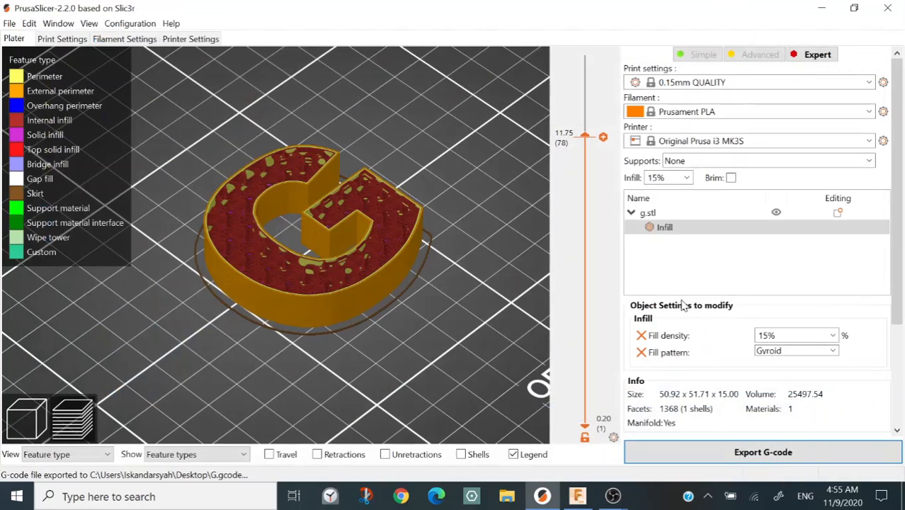
Minimize PrusaSlicer and move the G.gcode file to a free area of the desktop, clearing the projector window out of the way.
{"action": "left_click", "coordinate": [814, 10]}
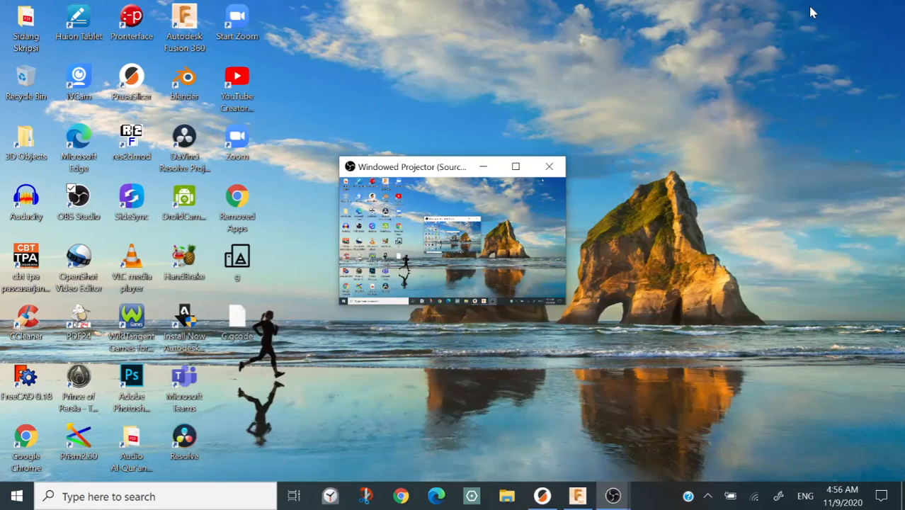
{"action": "left_click_drag", "start_coordinate": [237, 318], "coordinate": [343, 318]}
{"action": "left_click_drag", "start_coordinate": [423, 172], "coordinate": [759, 244]}
{"action": "left_click_drag", "start_coordinate": [335, 321], "coordinate": [456, 321]}
{"action": "right_click", "coordinate": [457, 322]}
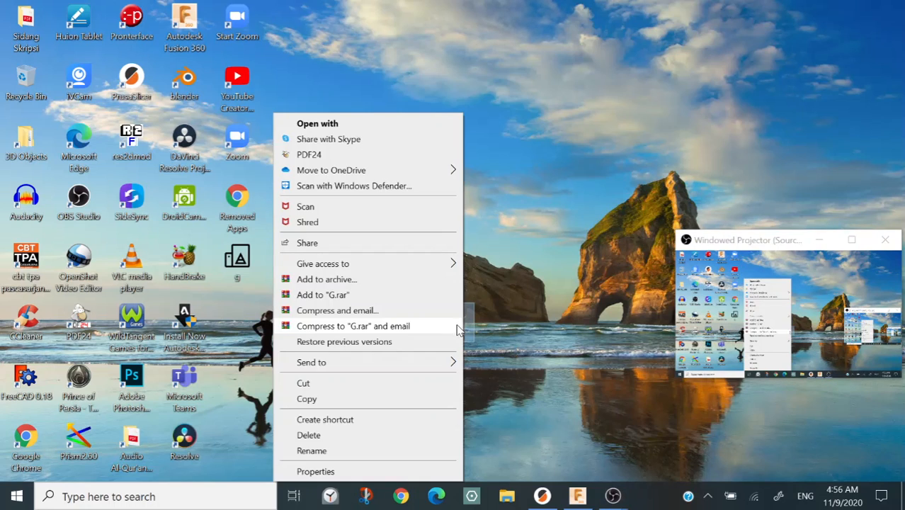
{"action": "left_click", "coordinate": [534, 339]}
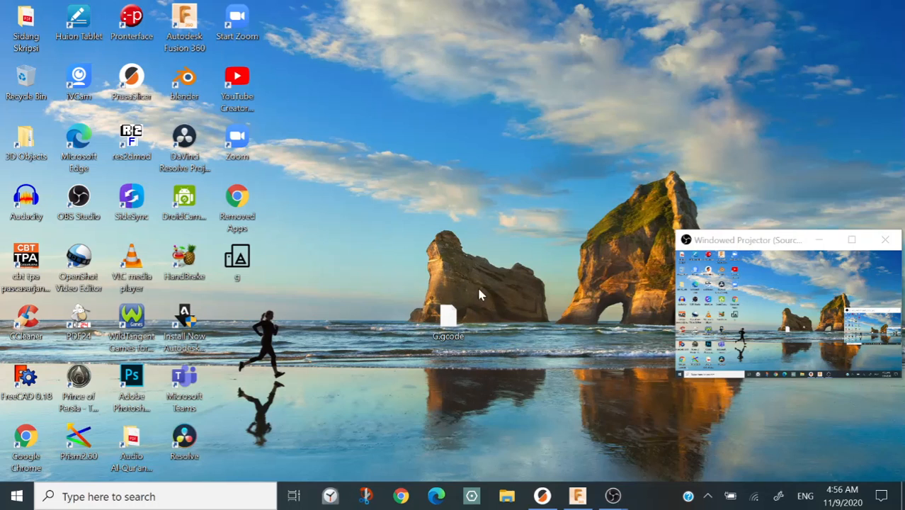